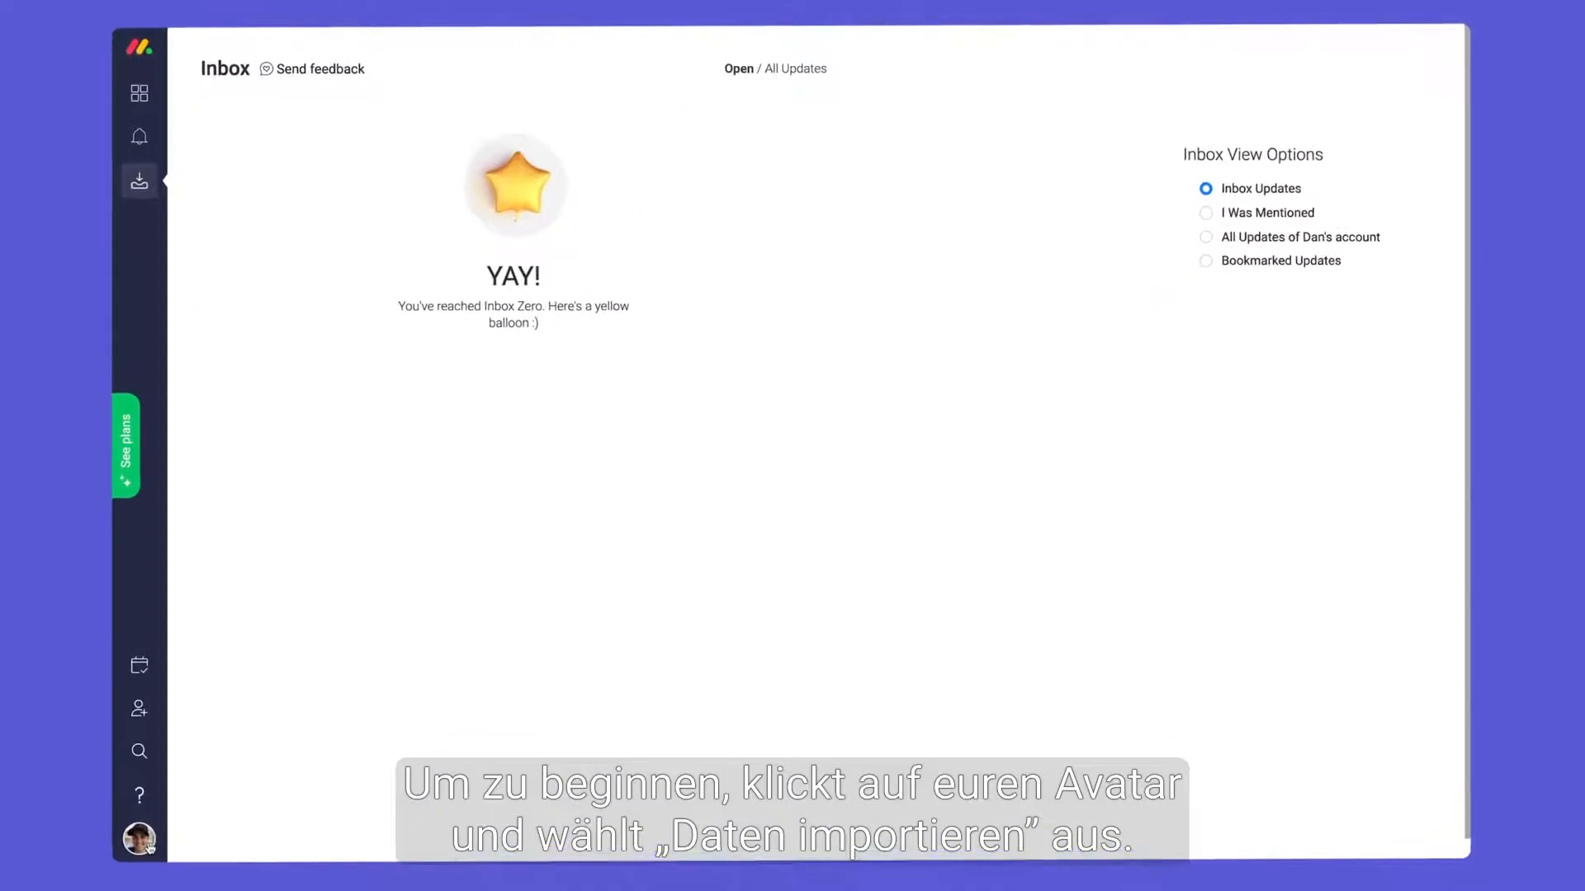
Import the Excel file monday.com Flavors.xlsx from the Desktop as a new board.
left_click(141, 839)
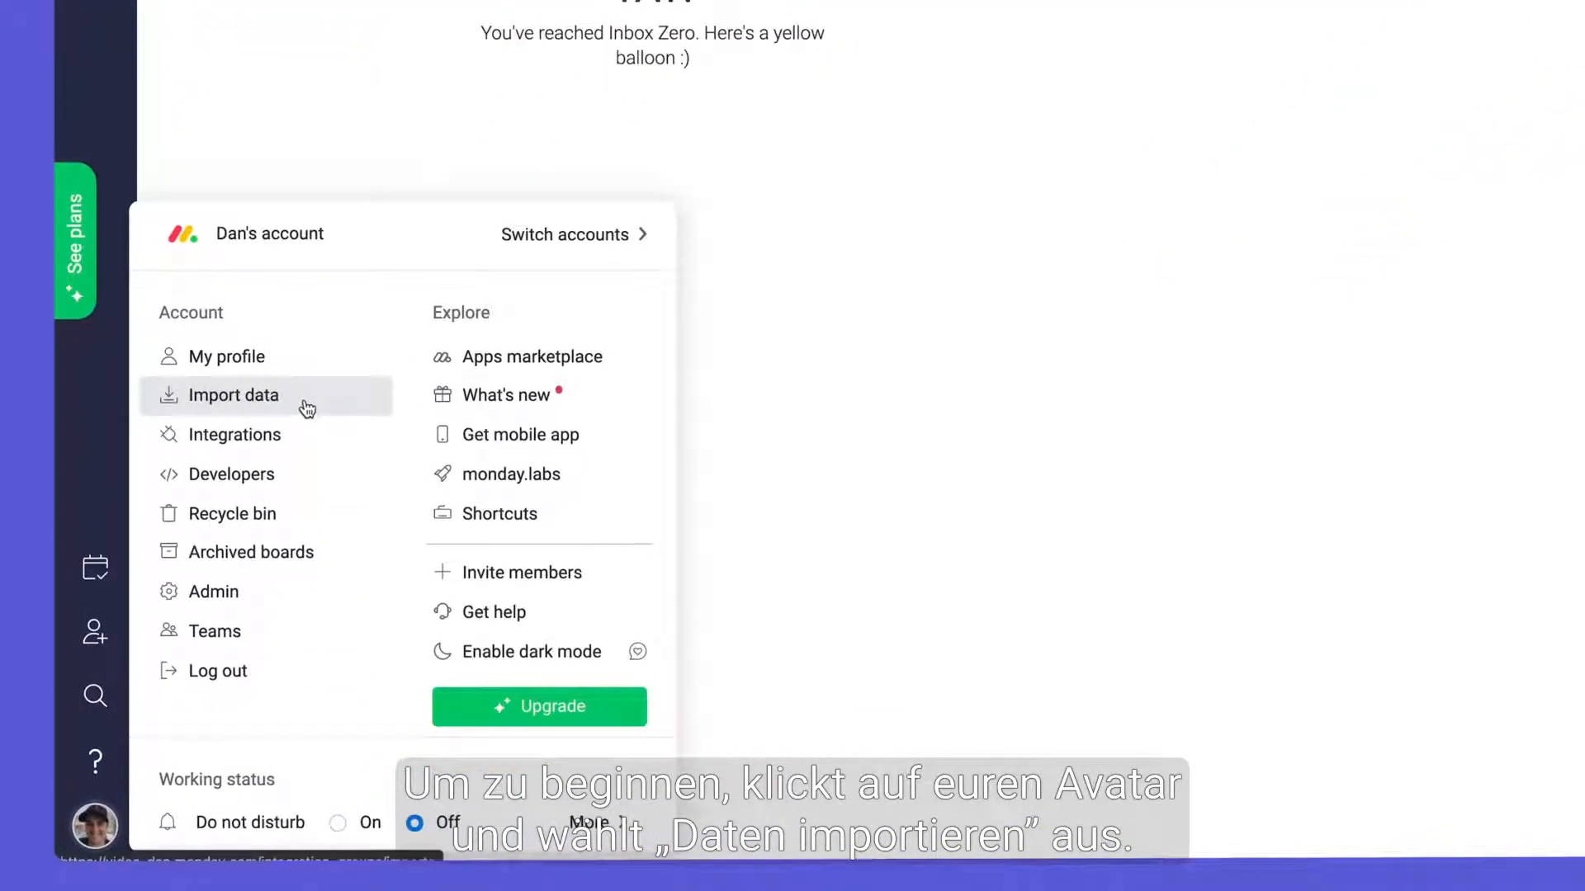
left_click(307, 408)
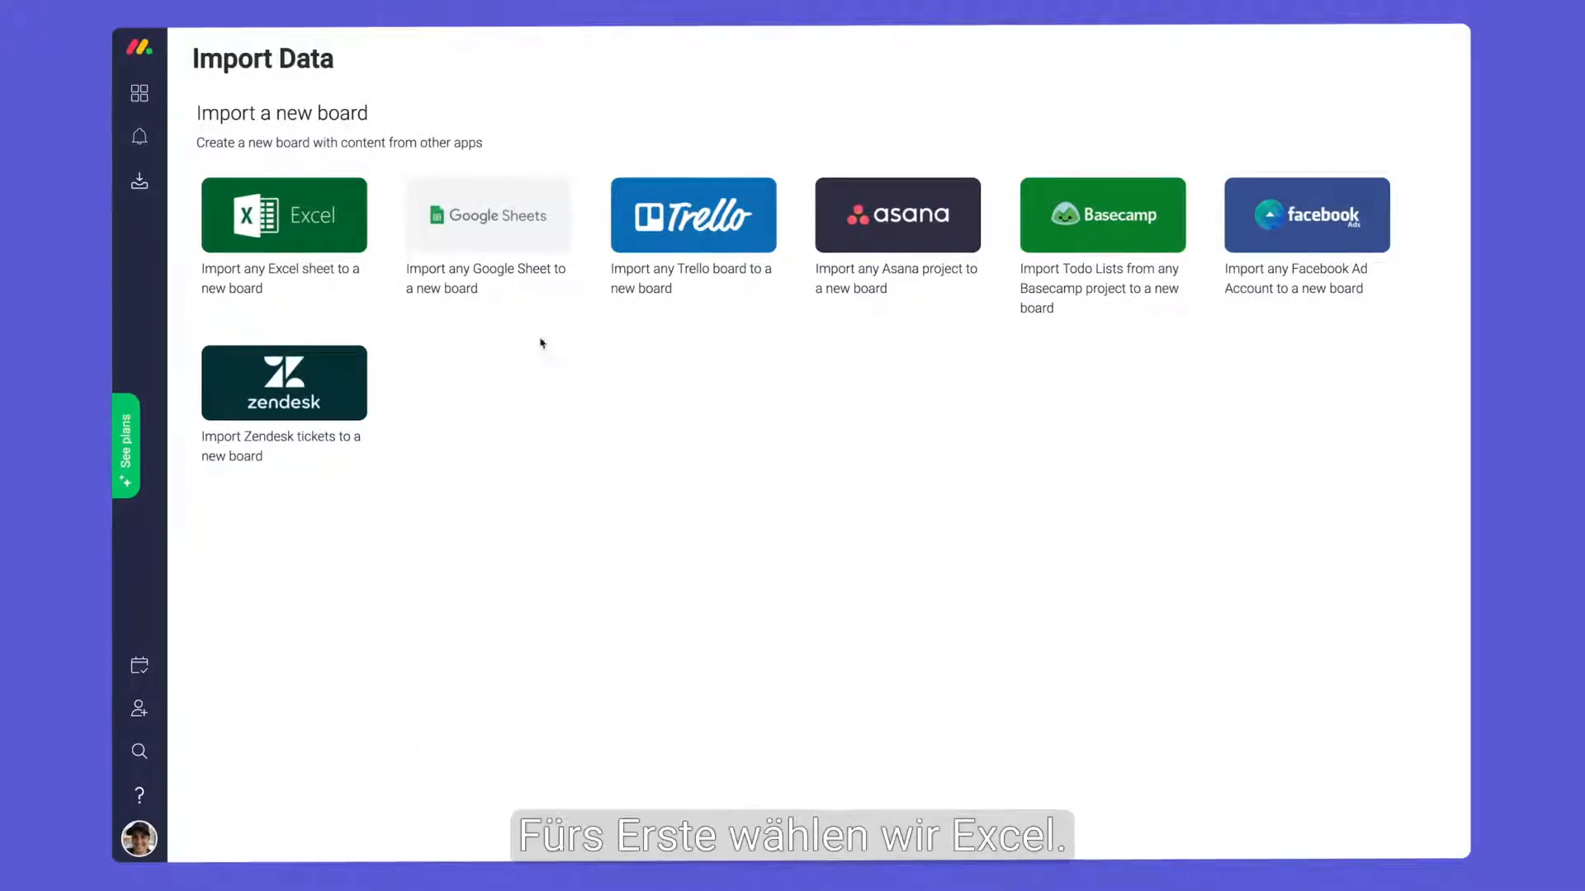
left_click(349, 219)
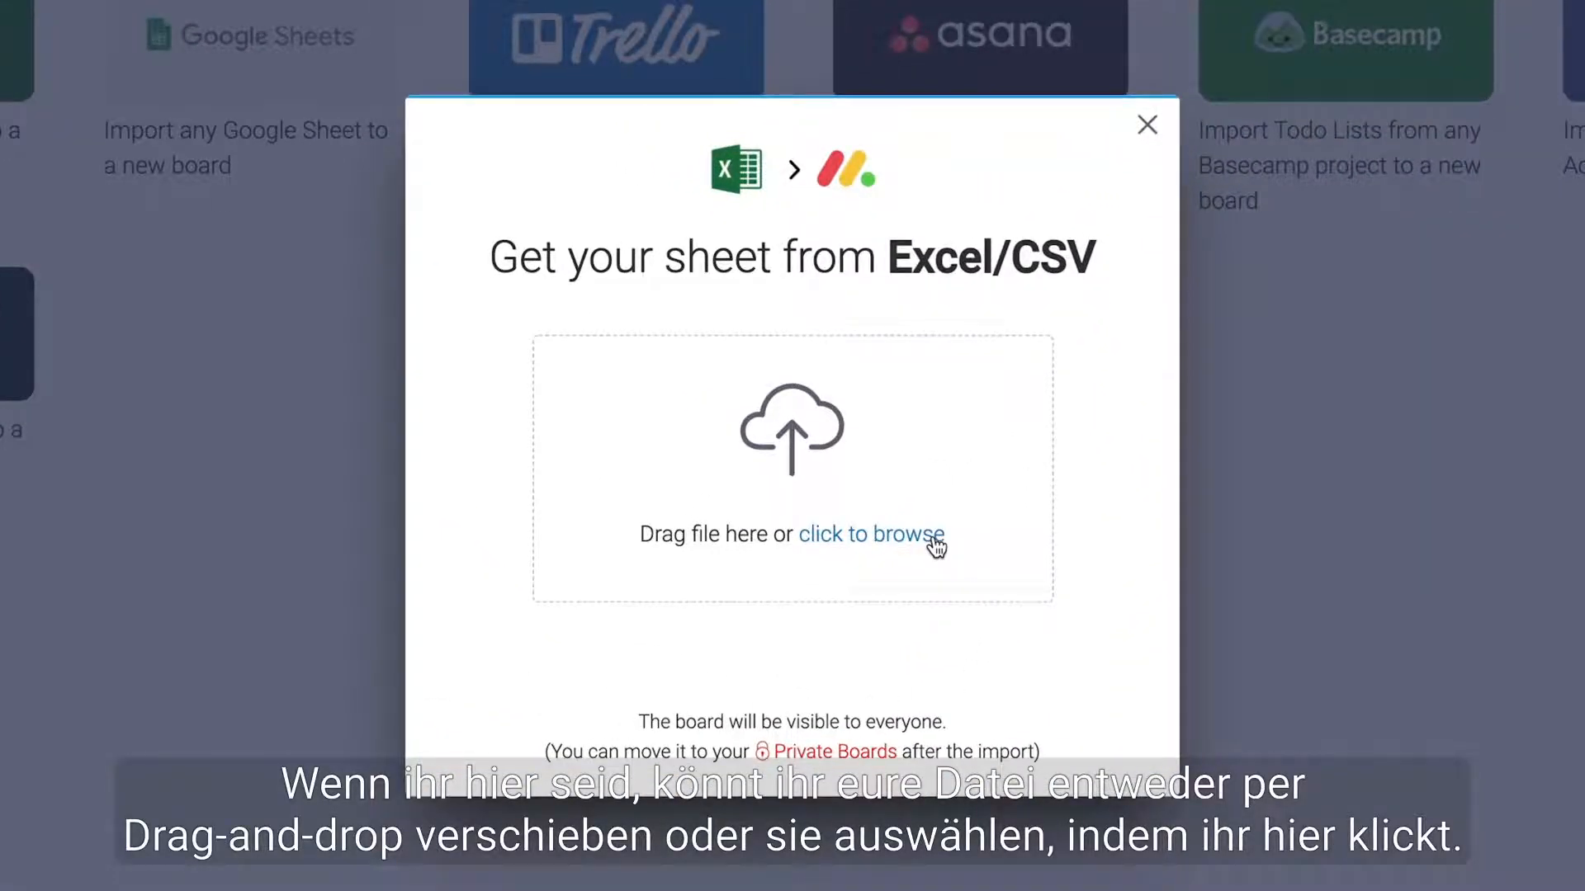
left_click(935, 541)
left_click(621, 346)
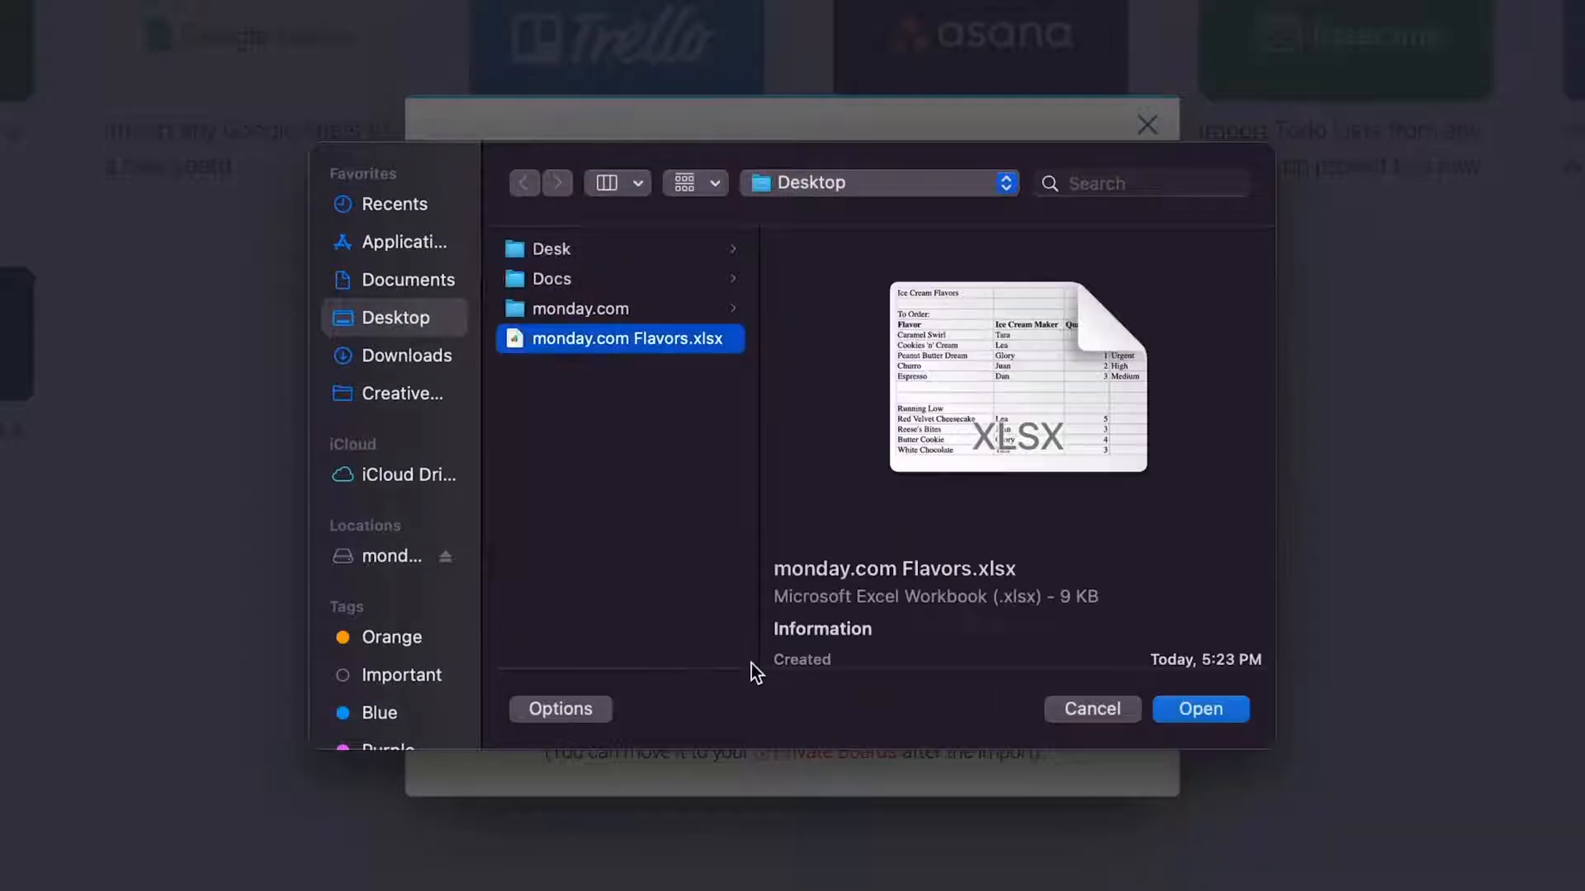
left_click(1203, 711)
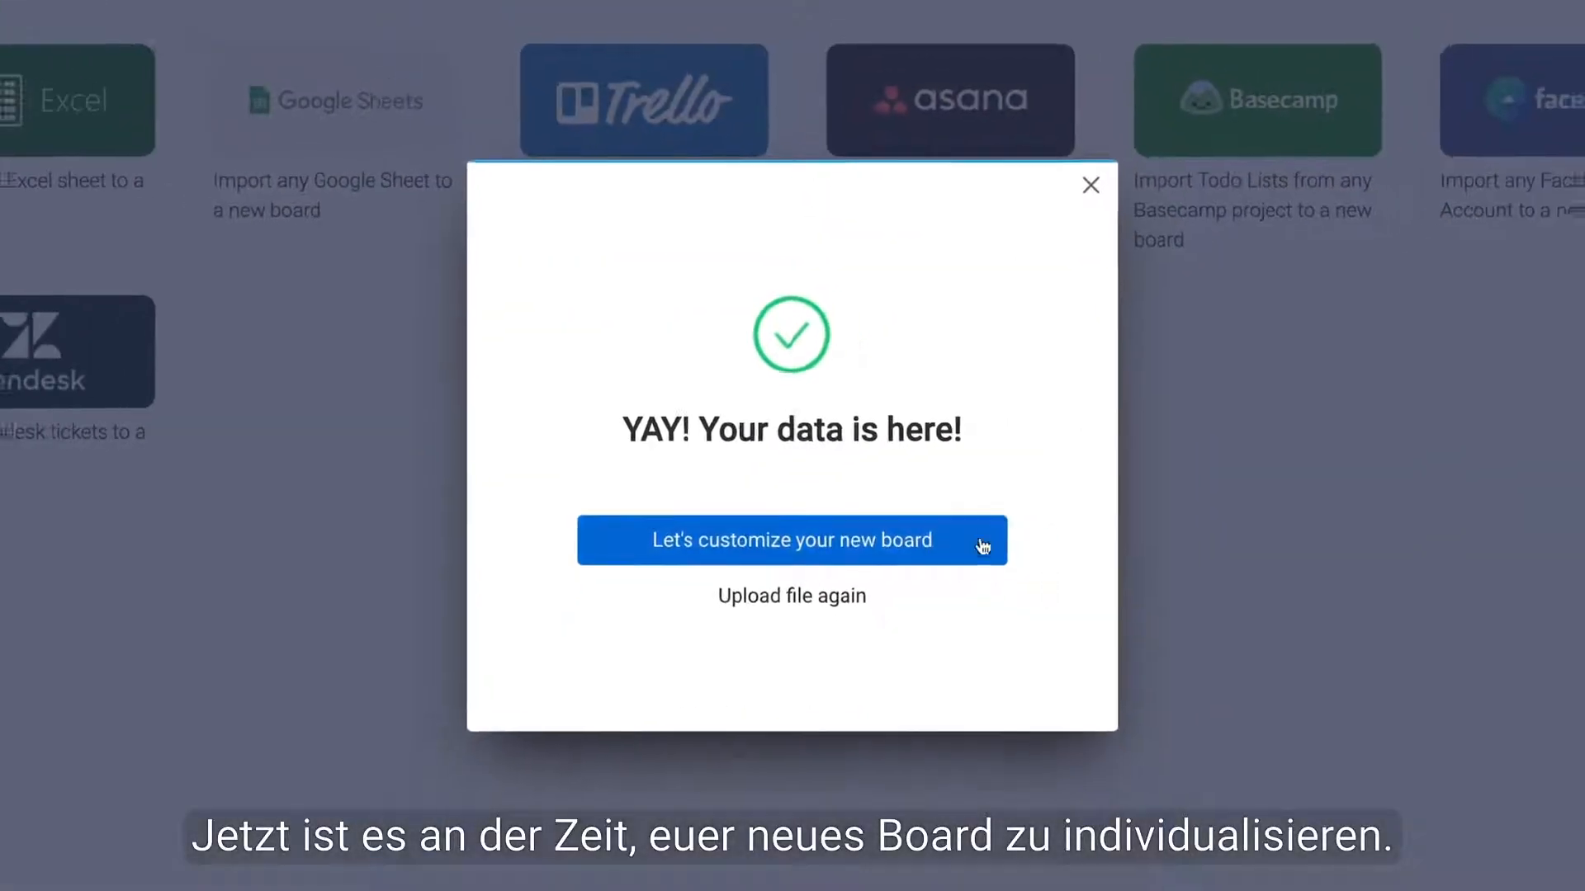
Customize the new board with sheet row 4 as the column titles and column A as the item names.
left_click(998, 555)
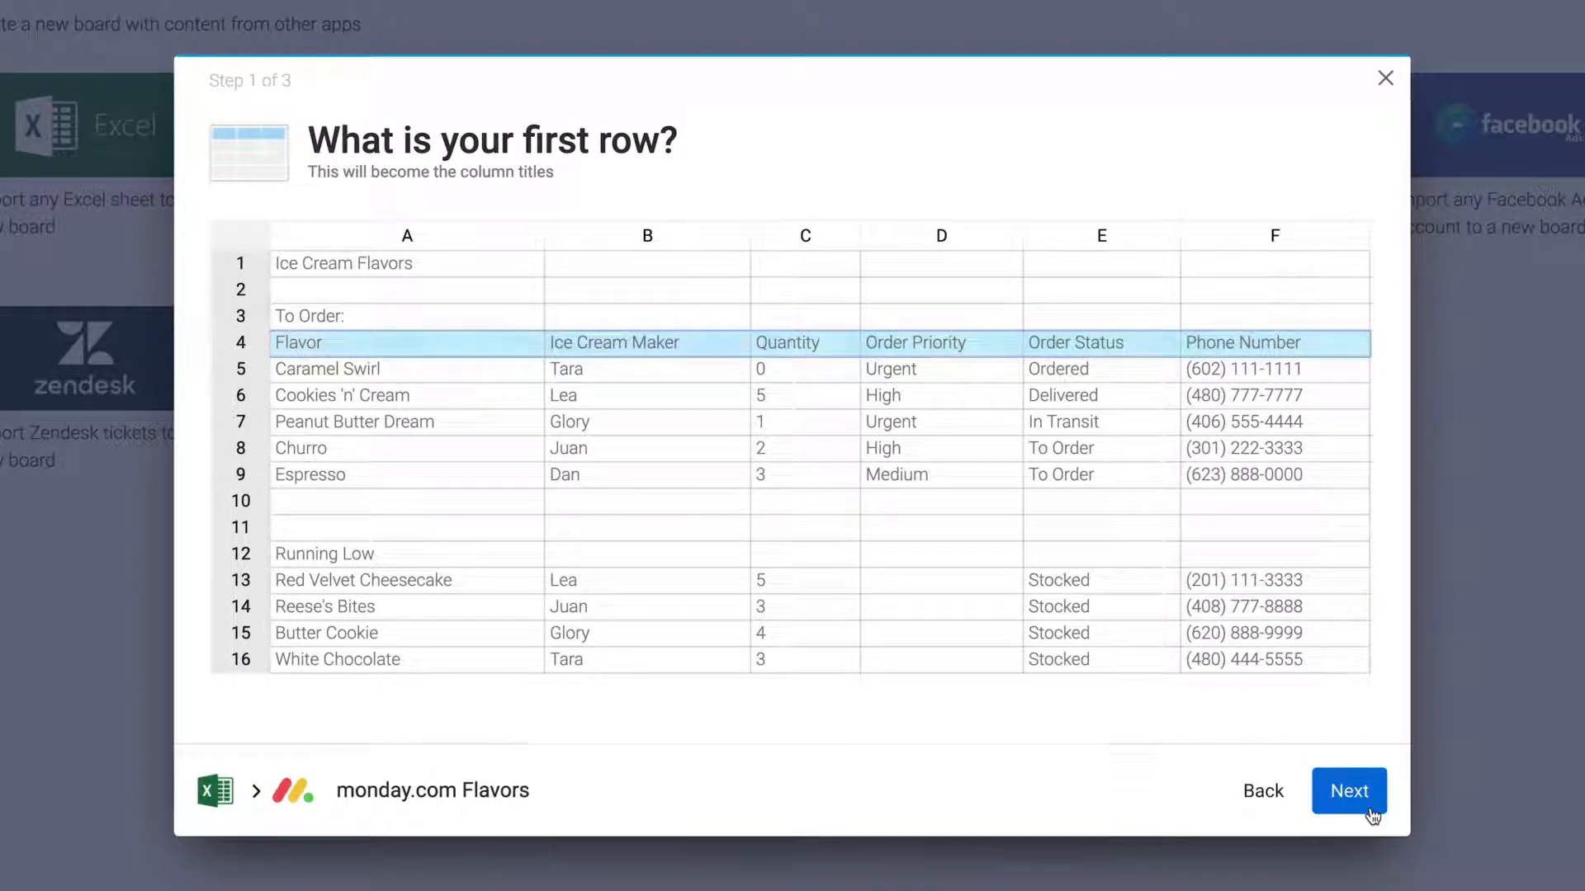
left_click(1348, 791)
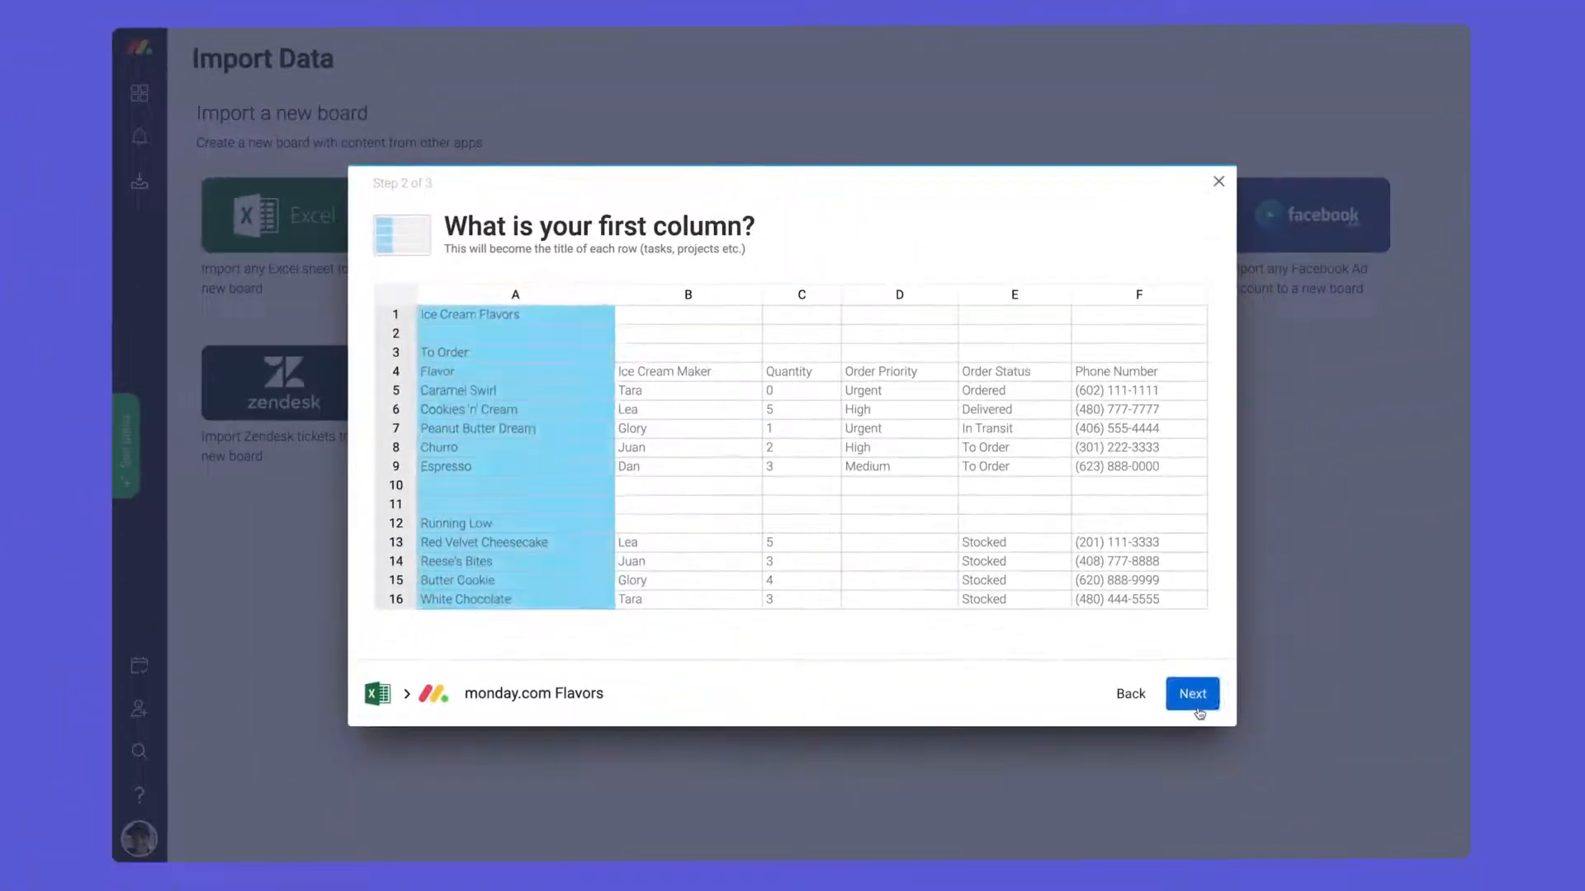
left_click(1197, 708)
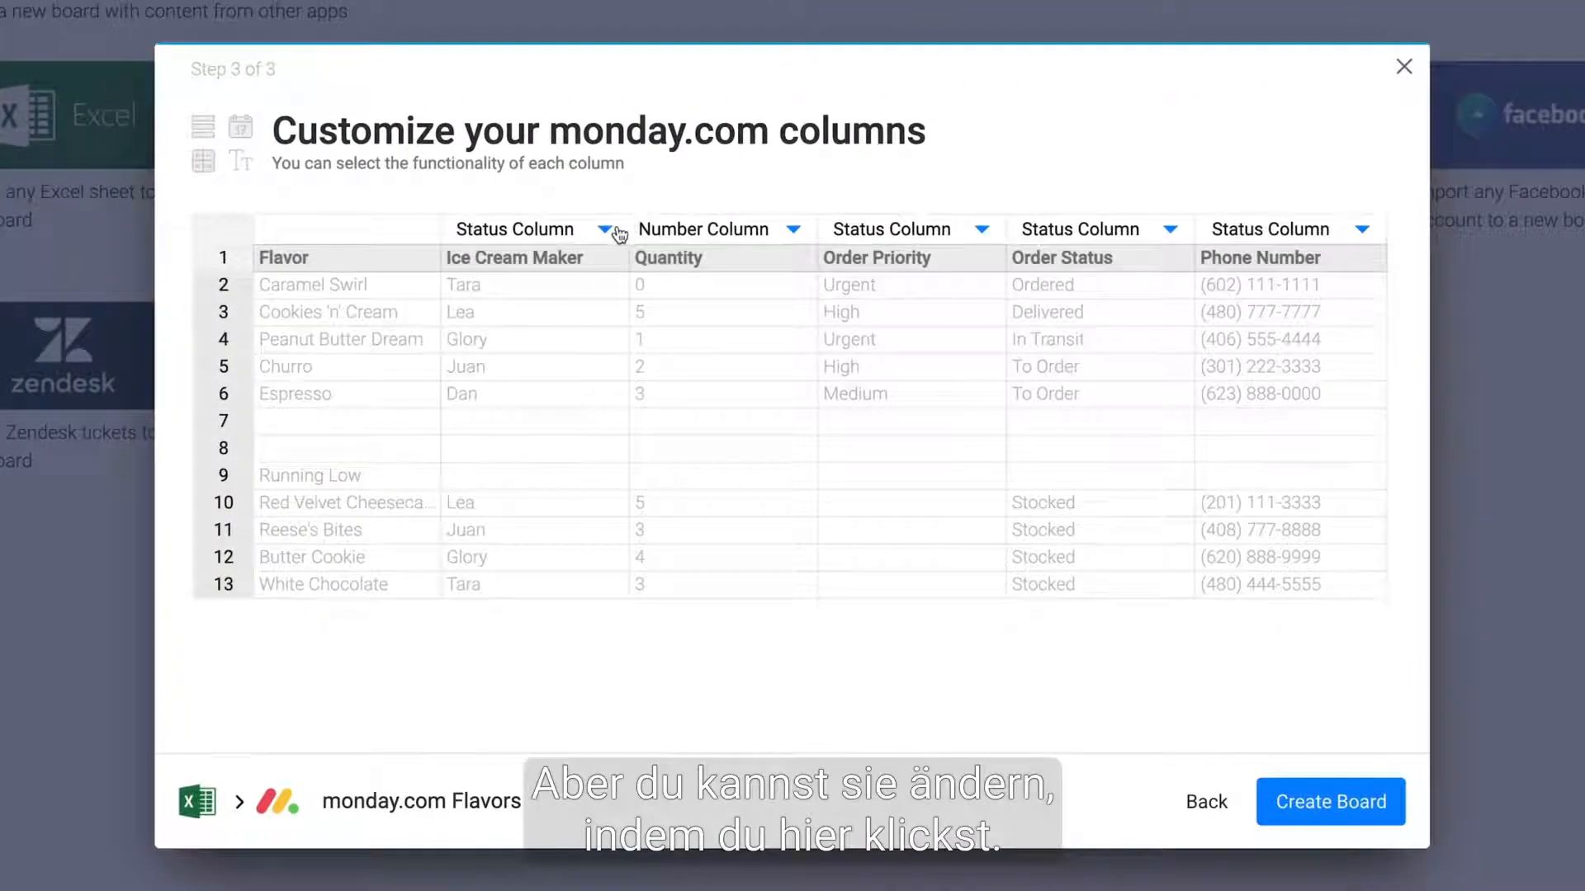
Set the Ice Cream Maker and Phone Number columns to the Text Column type for the import.
left_click(605, 231)
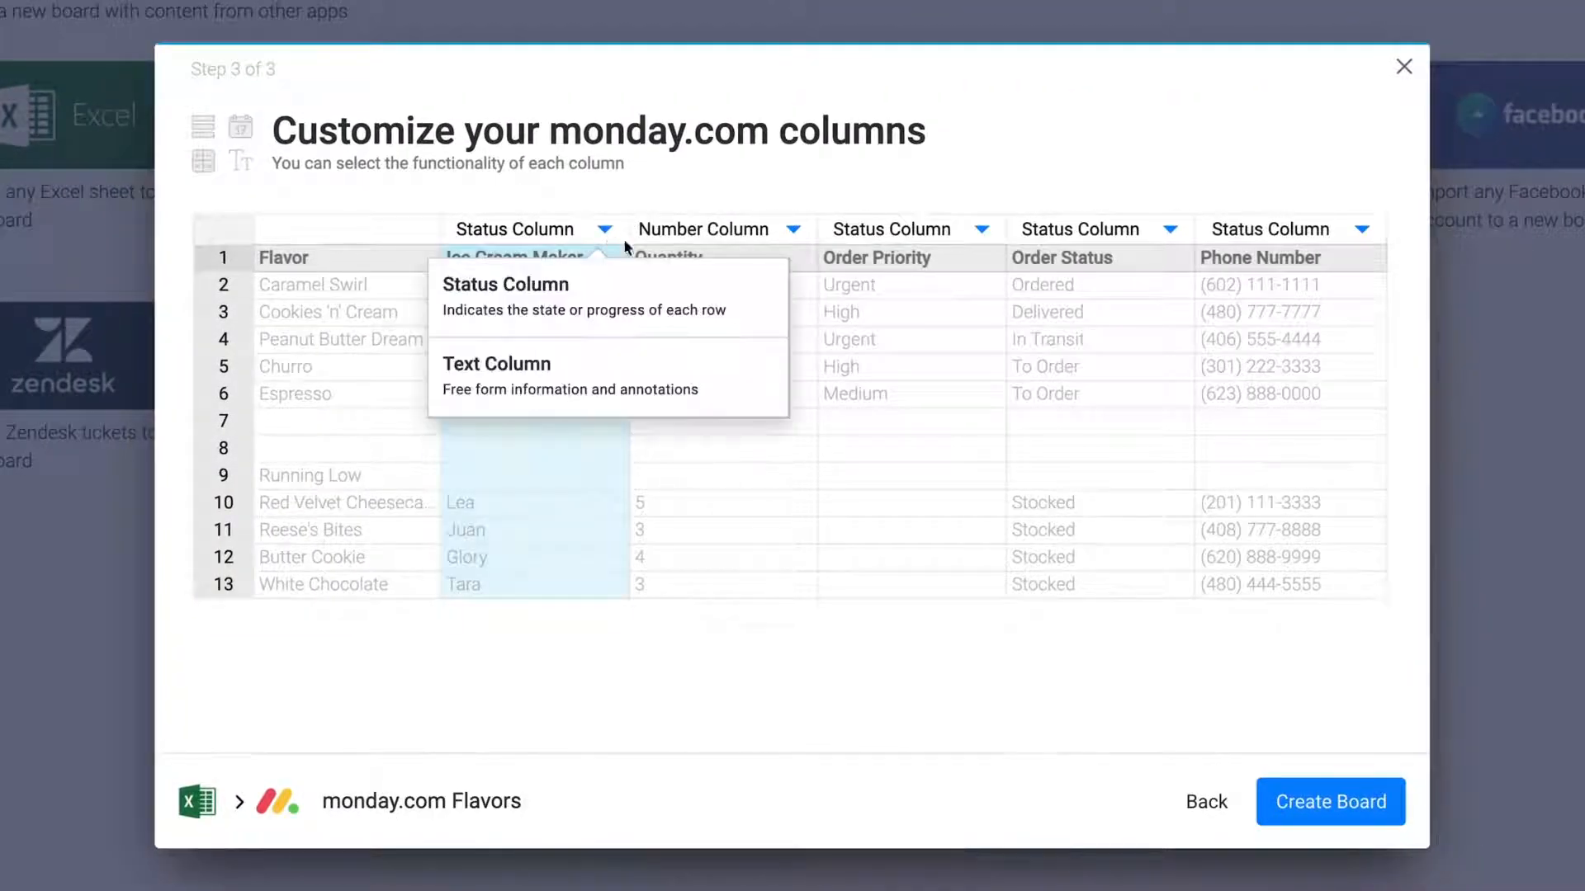
left_click(606, 372)
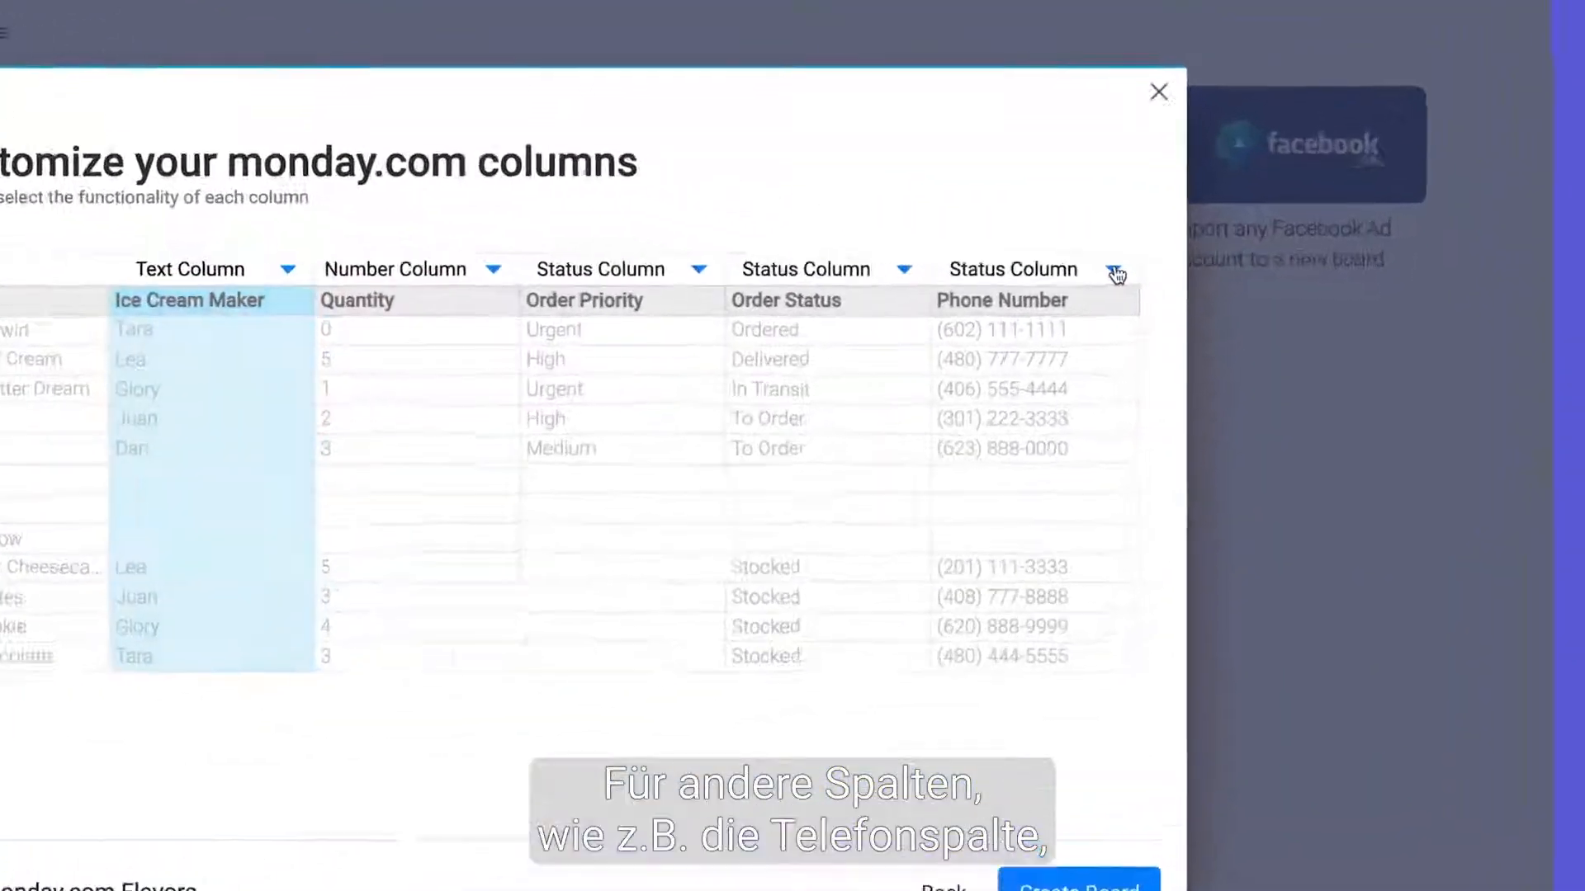
left_click(1115, 271)
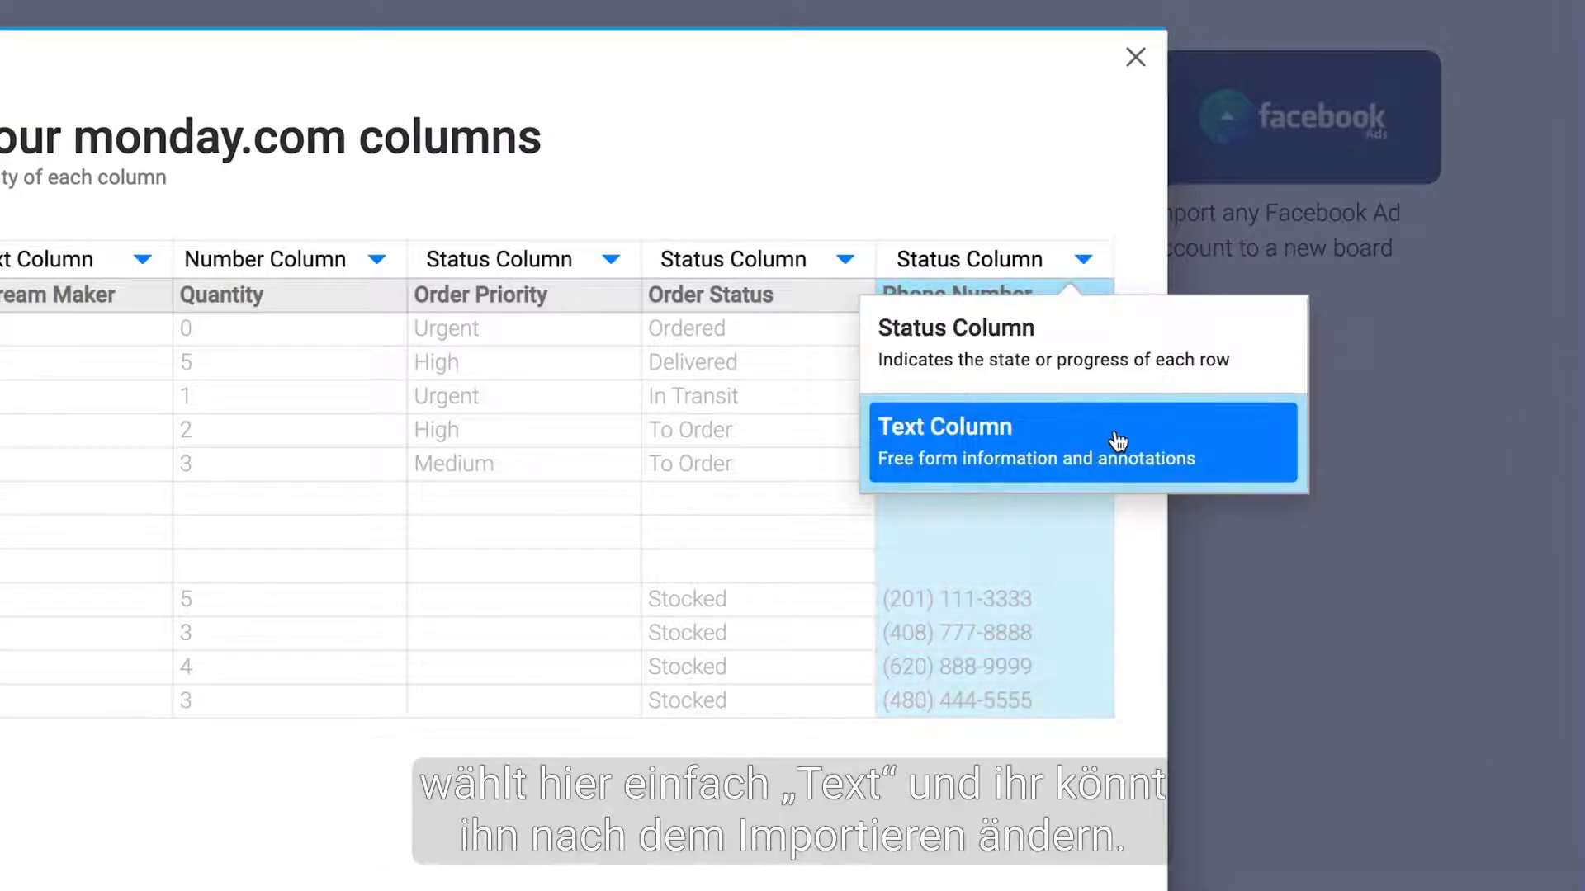
left_click(1116, 440)
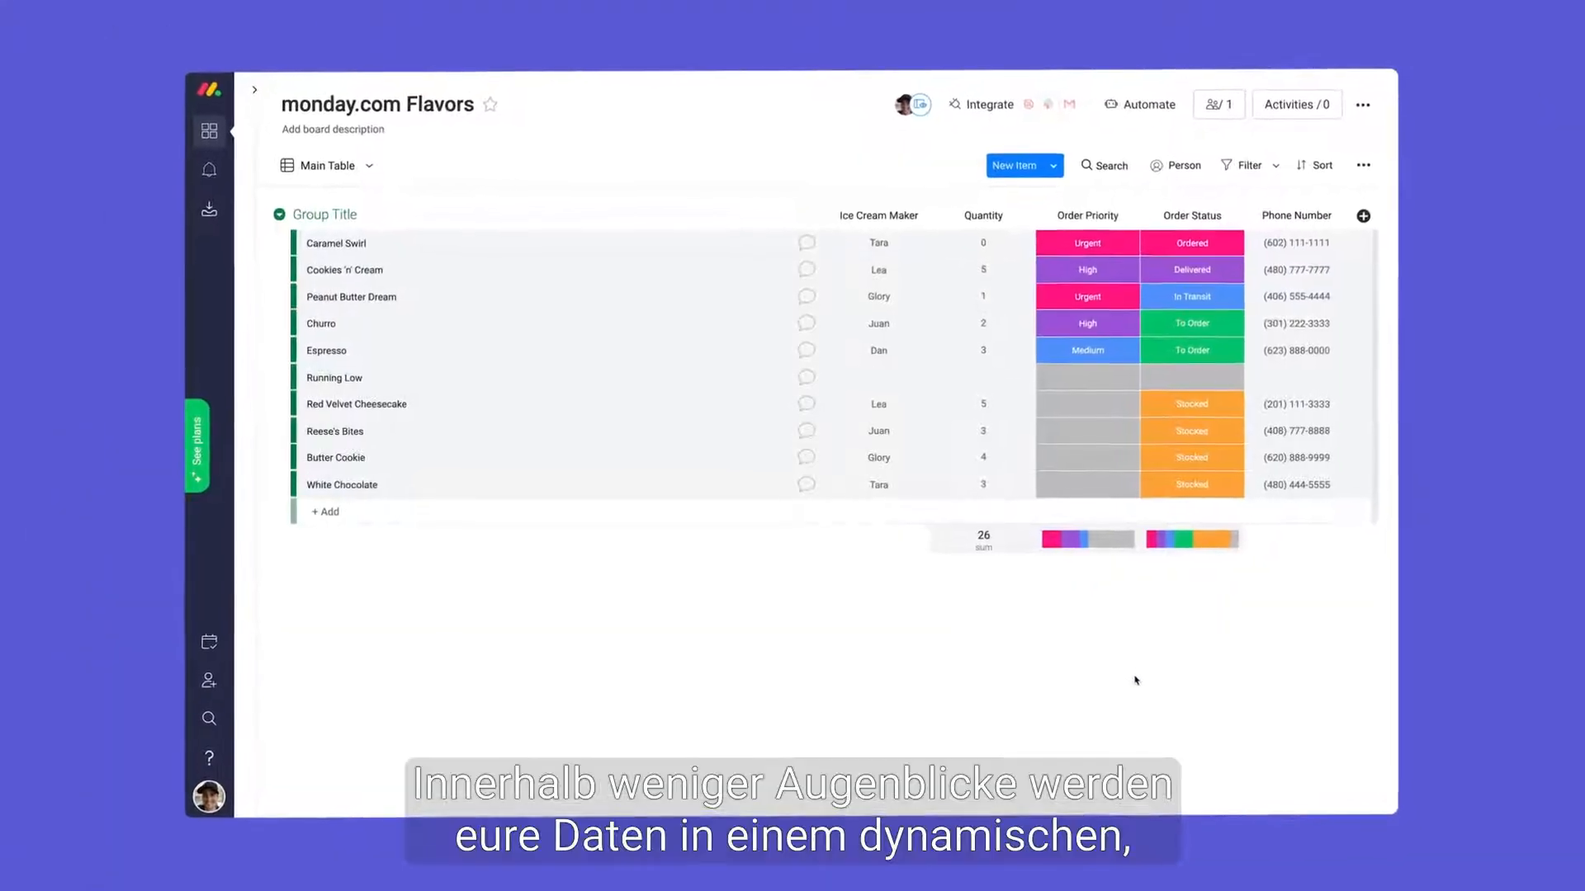
Rename the imported group as To Order and split the running-low flavors into a separate Running Low group.
left_click(324, 214)
type("To Order")
left_click(302, 378)
left_click(975, 792)
left_click(891, 487)
left_click(1066, 152)
left_click(1096, 177)
left_click(253, 193)
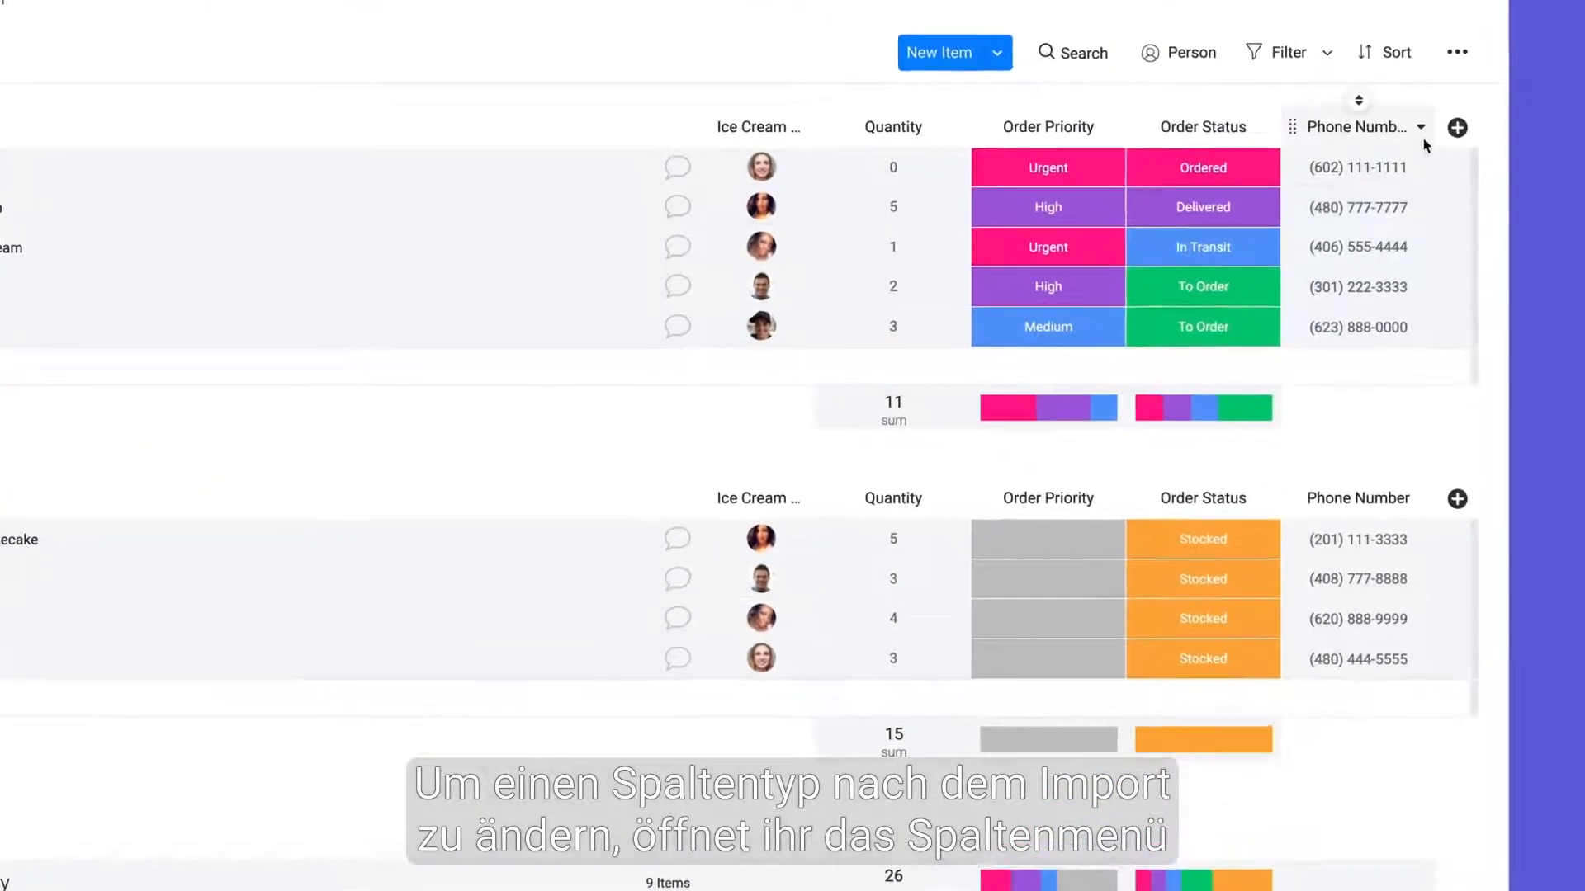
Change the Phone Number column's type from Text to Phone.
left_click(1425, 124)
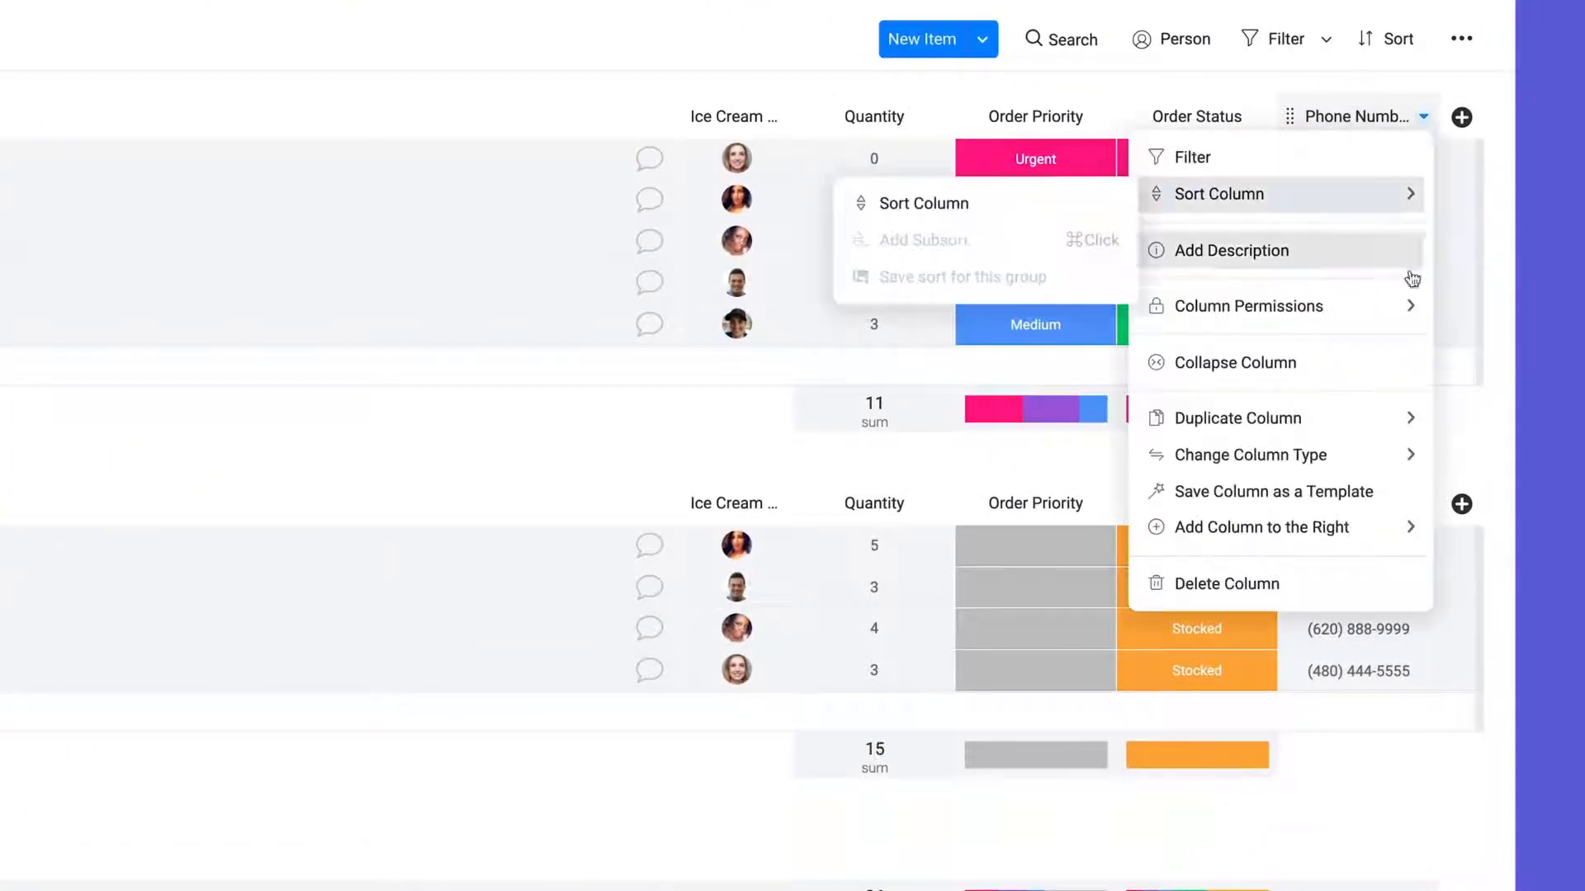
mouse_move(1354, 453)
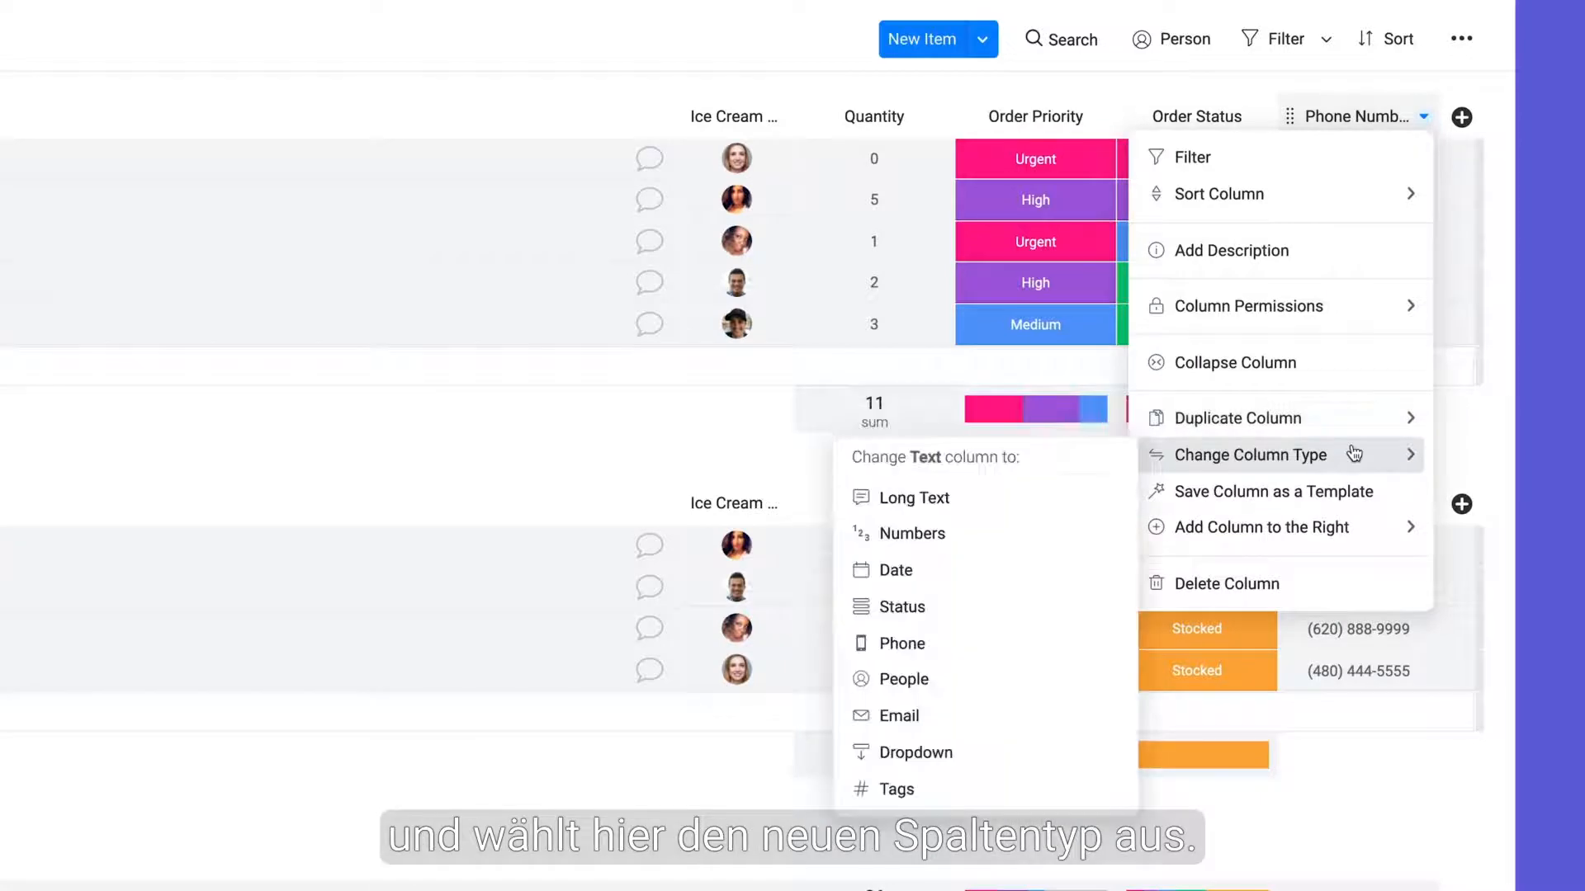
left_click(952, 652)
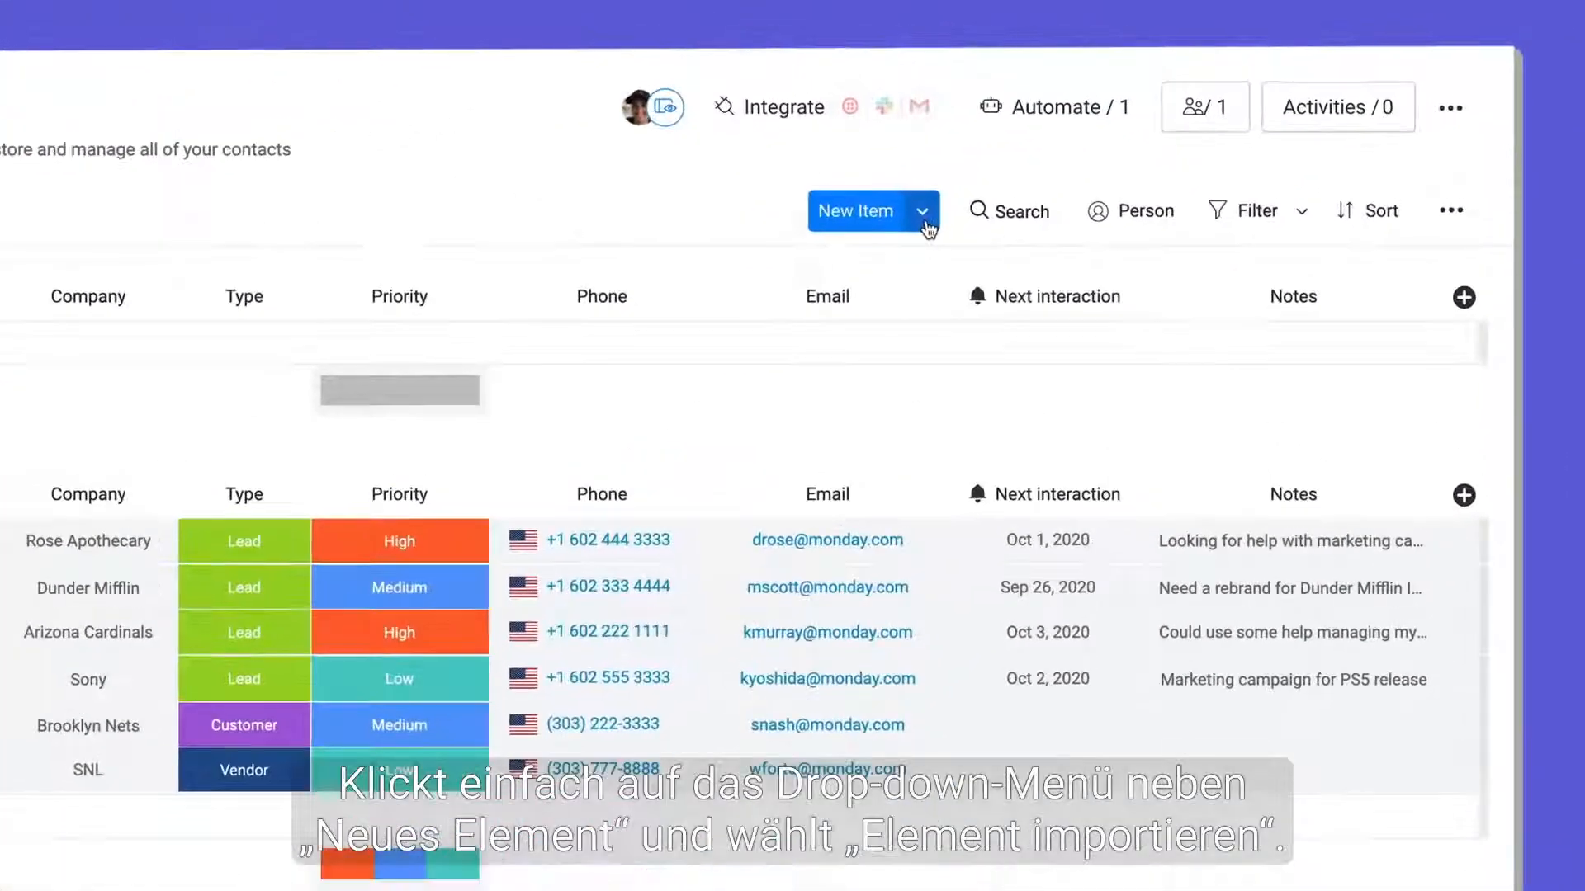
Start an item import into the Contacts board and upload the Feb Leads Excel file.
left_click(1071, 144)
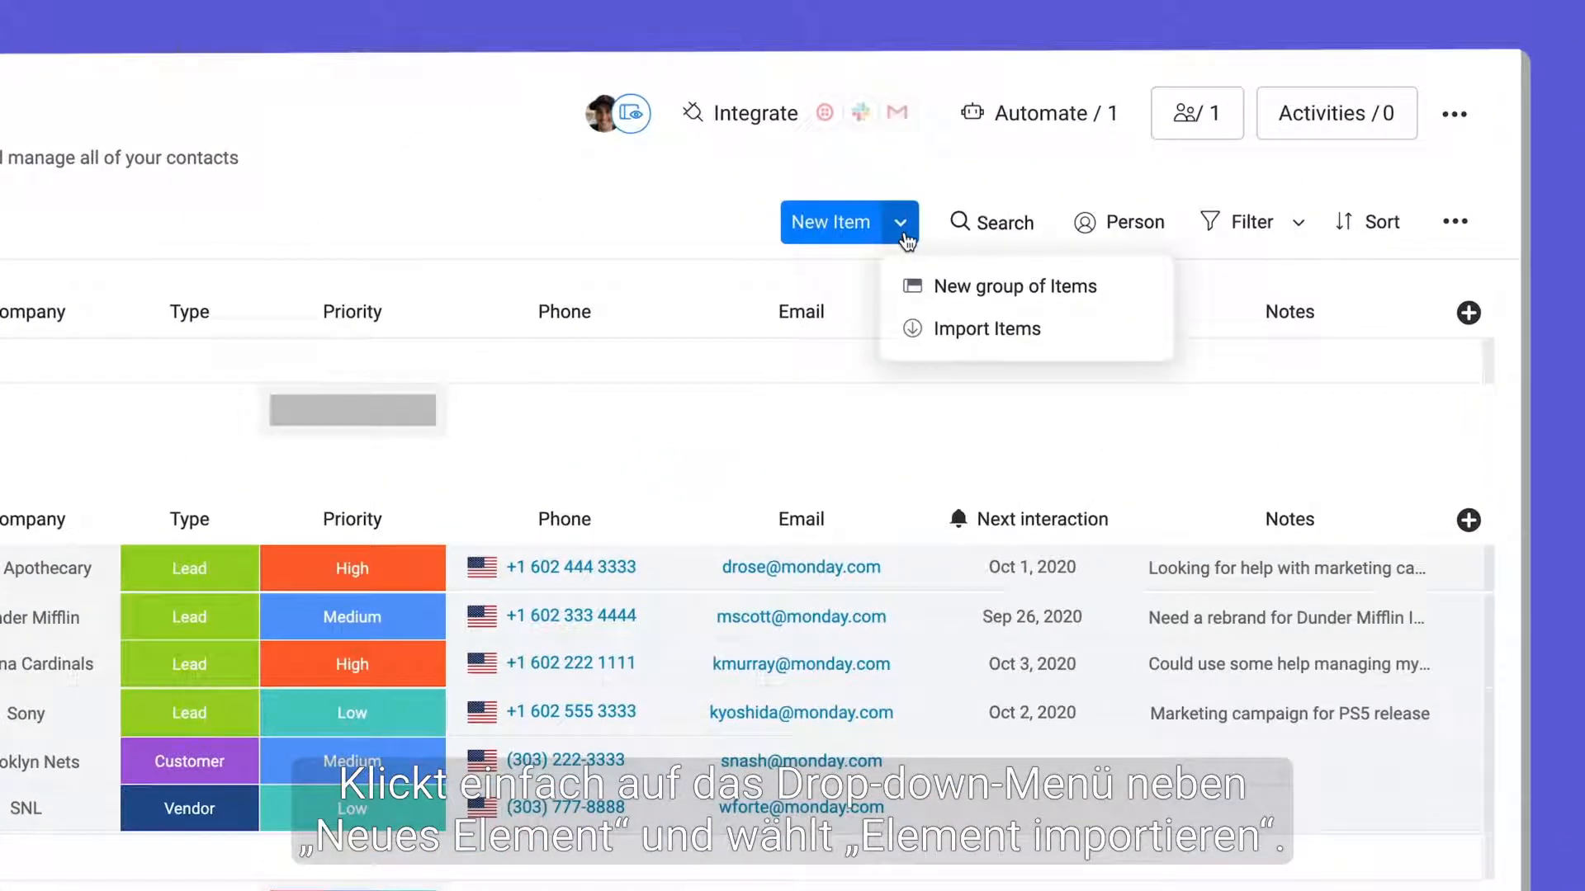
left_click(1060, 332)
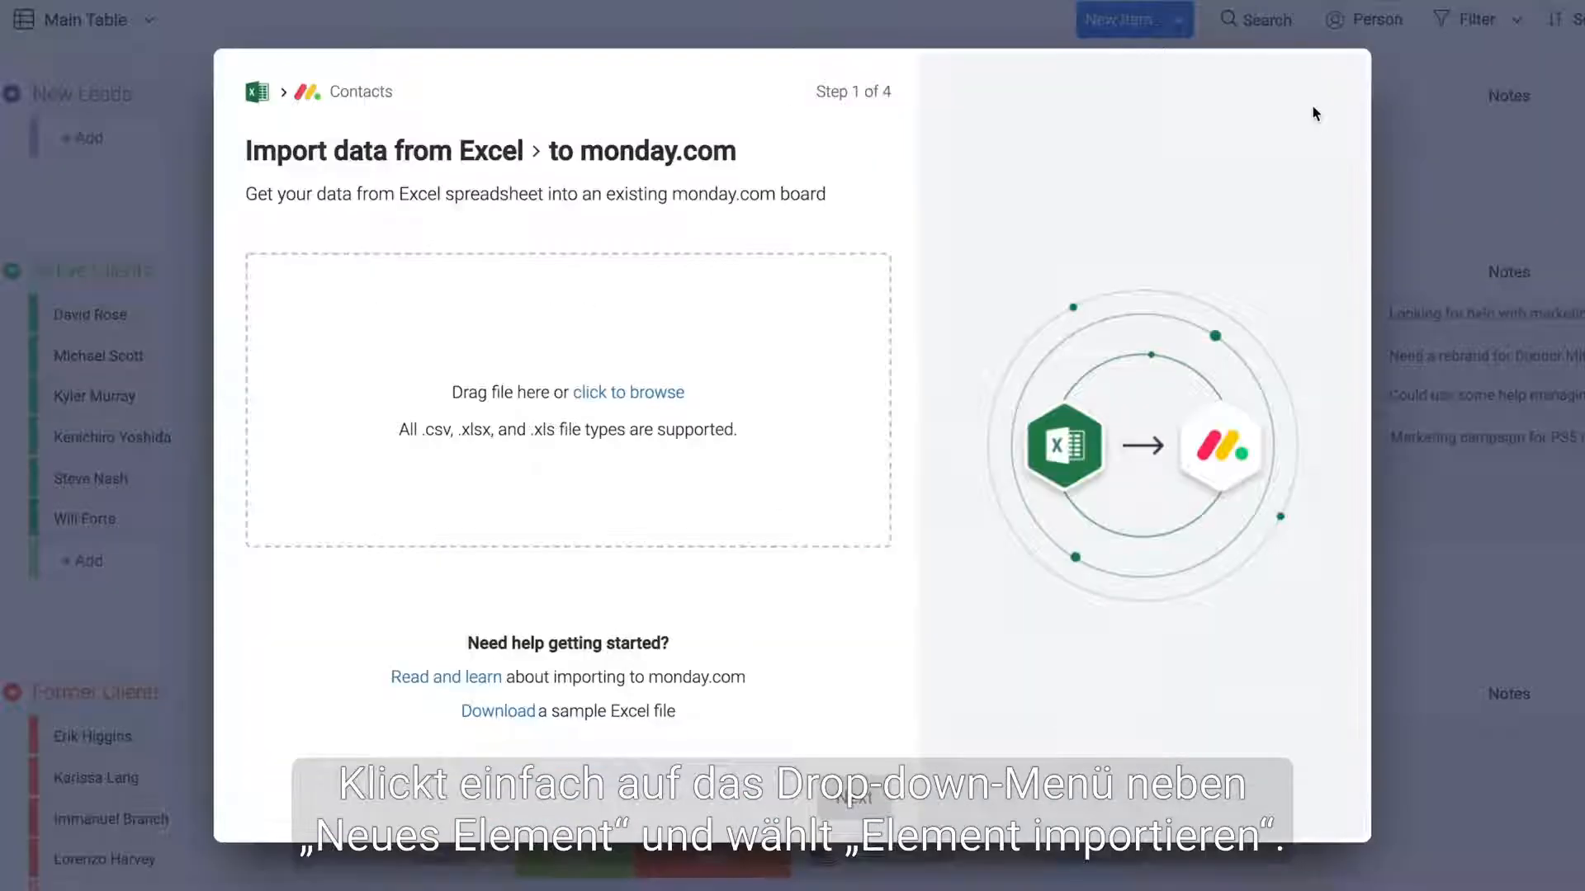
left_click(629, 393)
left_click(697, 345)
left_click(1114, 648)
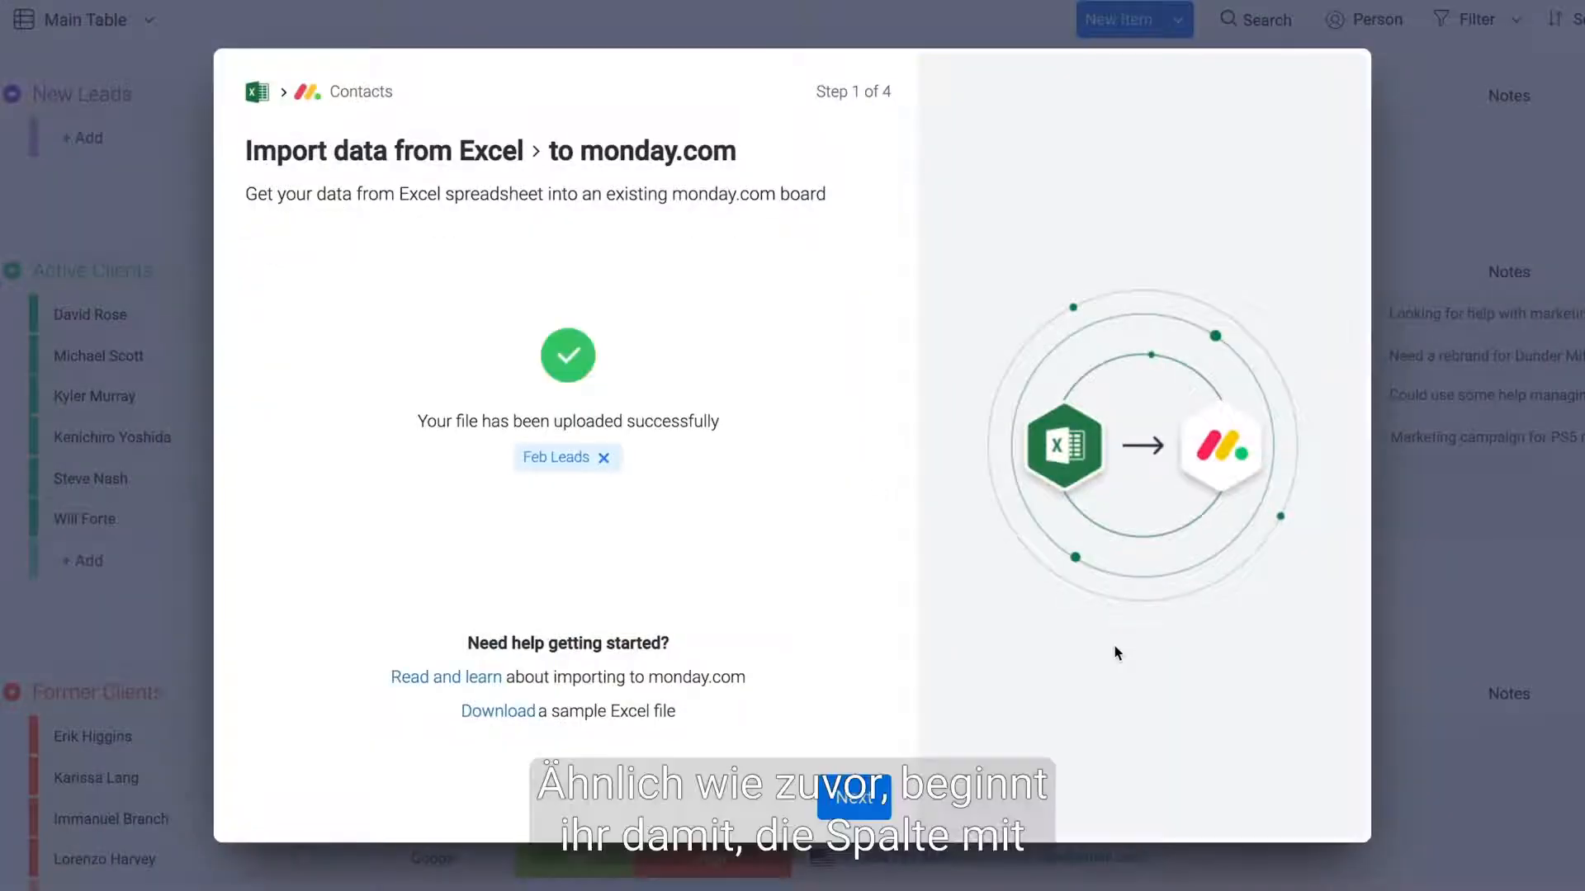
left_click(853, 798)
Use the Excel file's Name column as the item name.
left_click(626, 318)
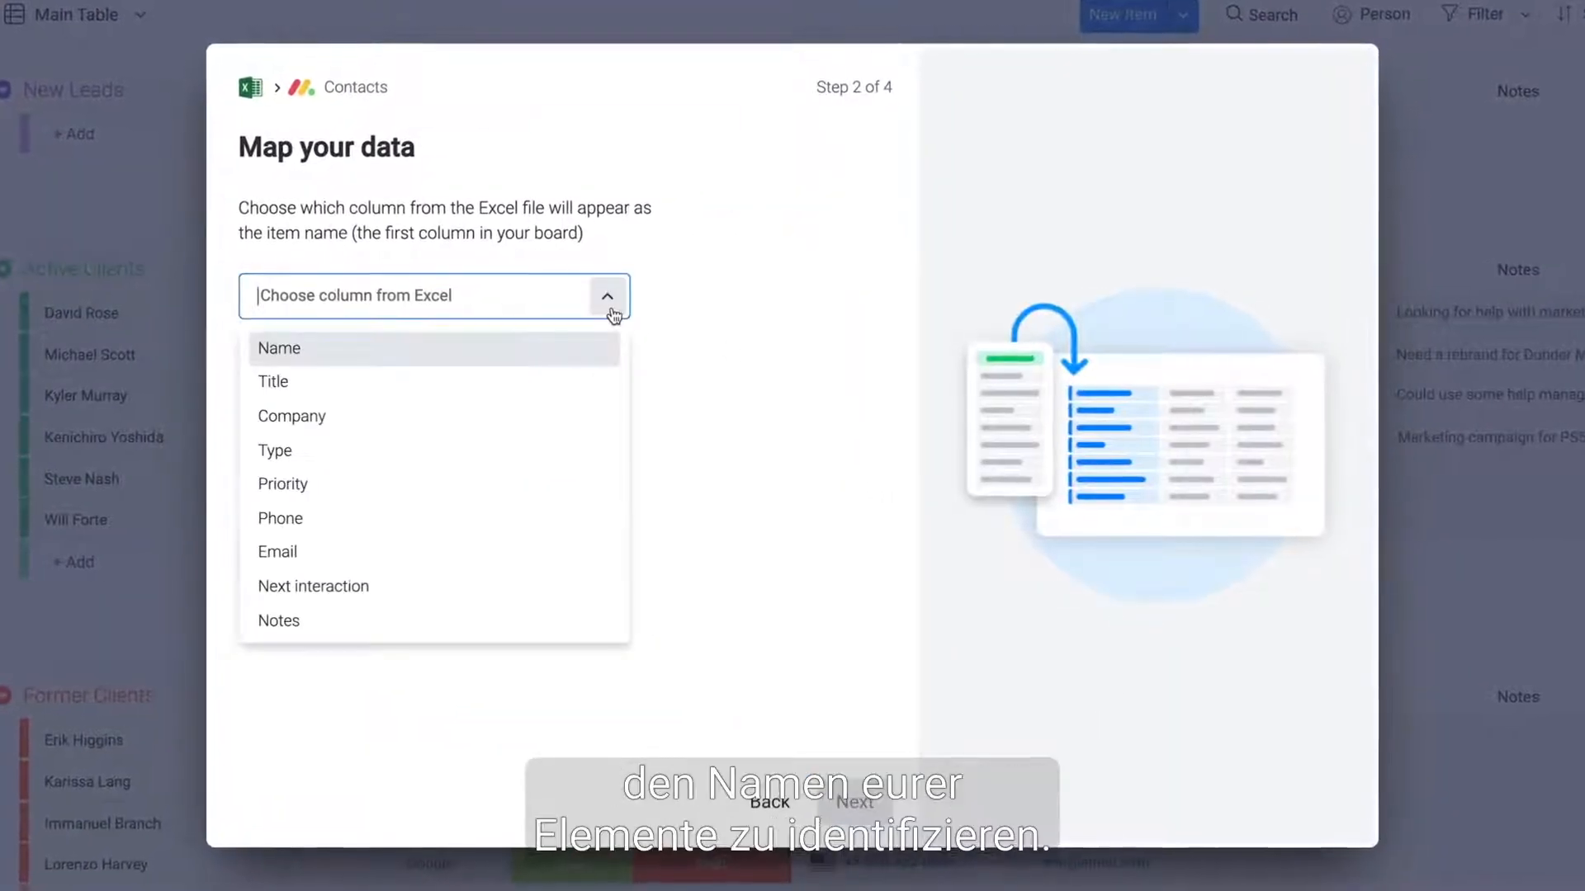
left_click(500, 355)
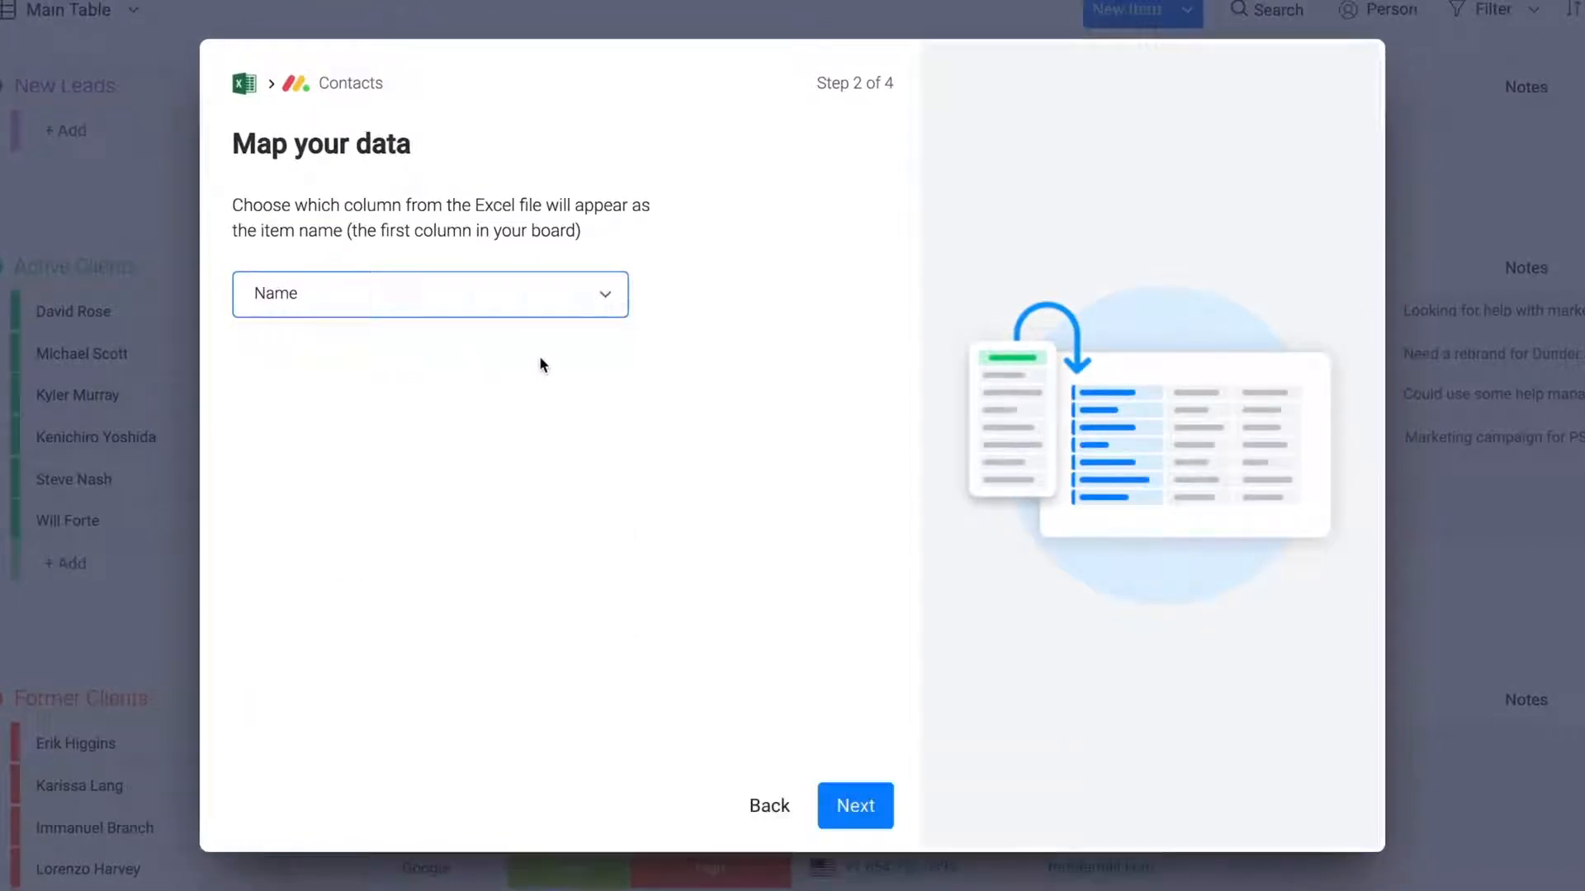
left_click(855, 806)
Map the remaining Excel columns to the matching board columns, including Phone, Email, Next interaction and Notes.
left_click(863, 404)
left_click(792, 459)
left_click(850, 492)
left_click(813, 577)
left_click(817, 583)
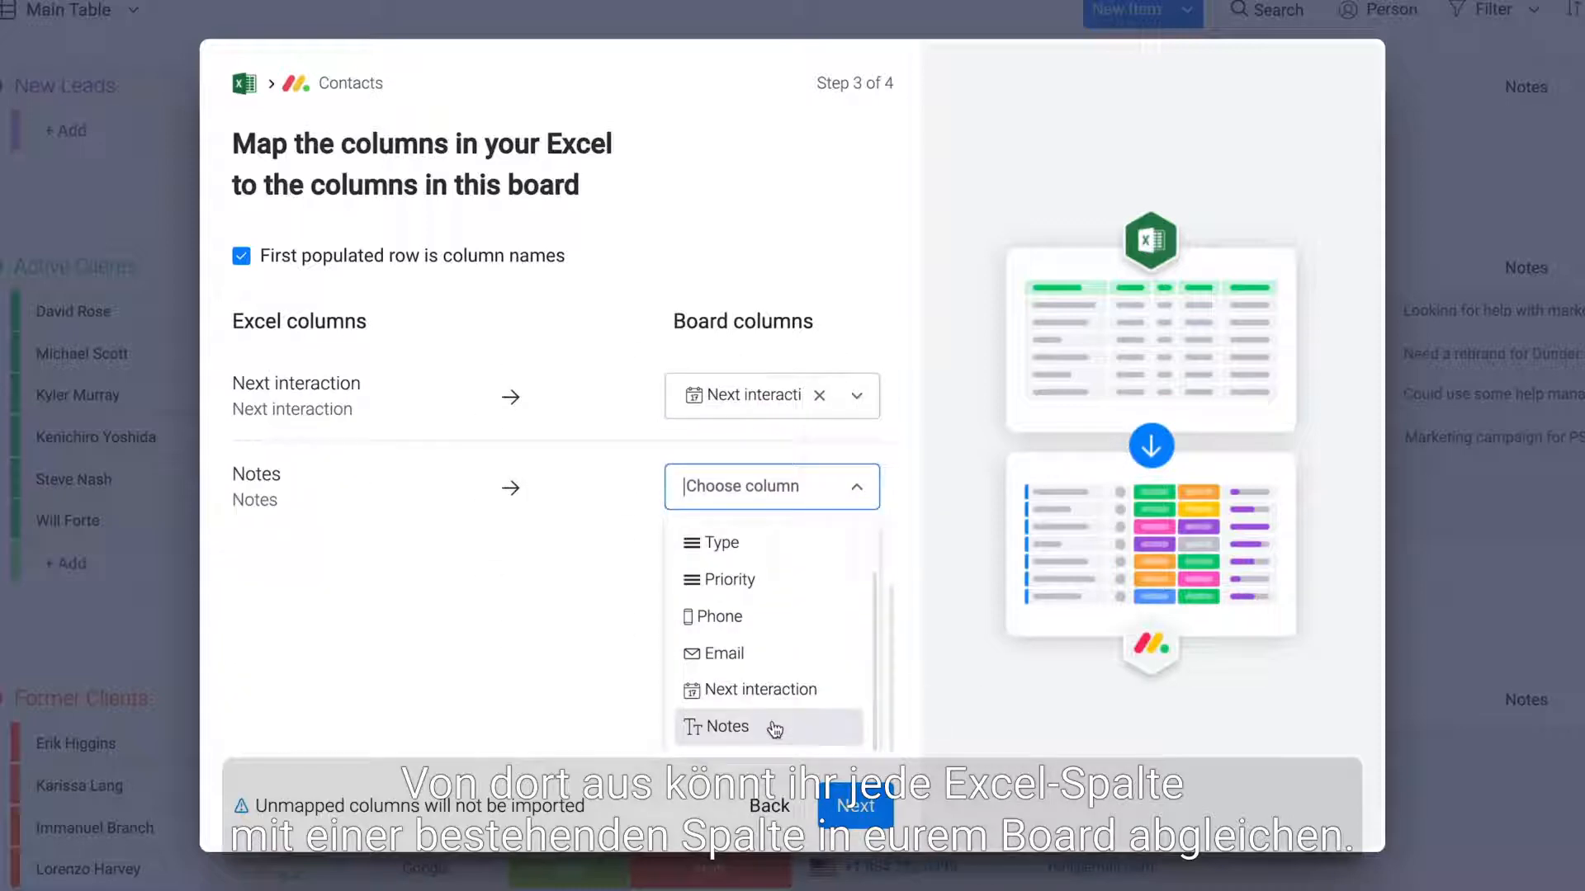
left_click(771, 726)
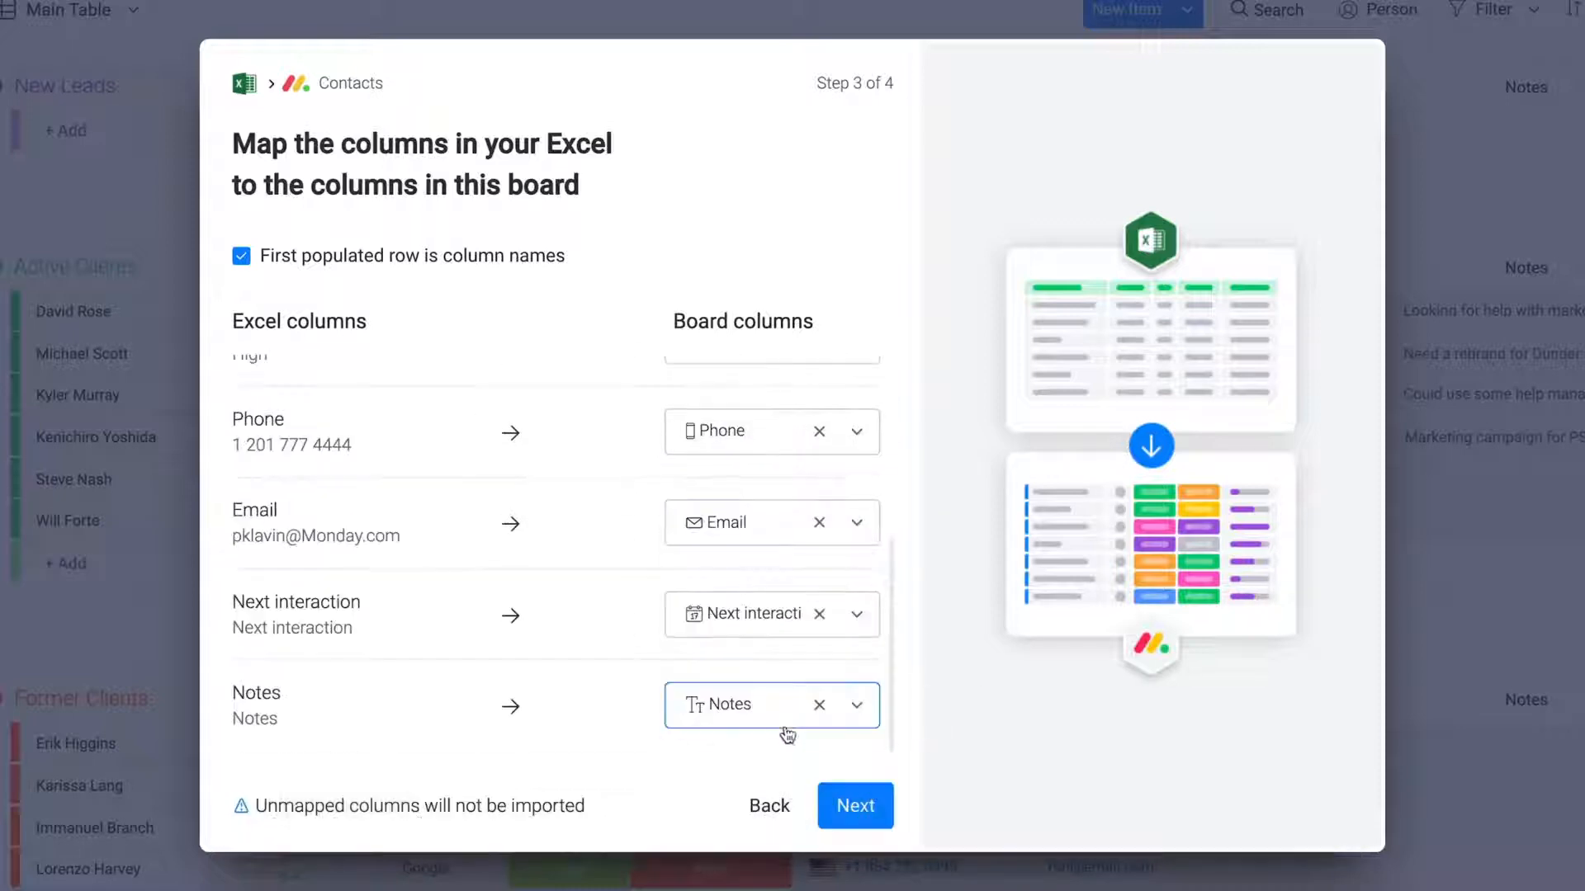
left_click(876, 807)
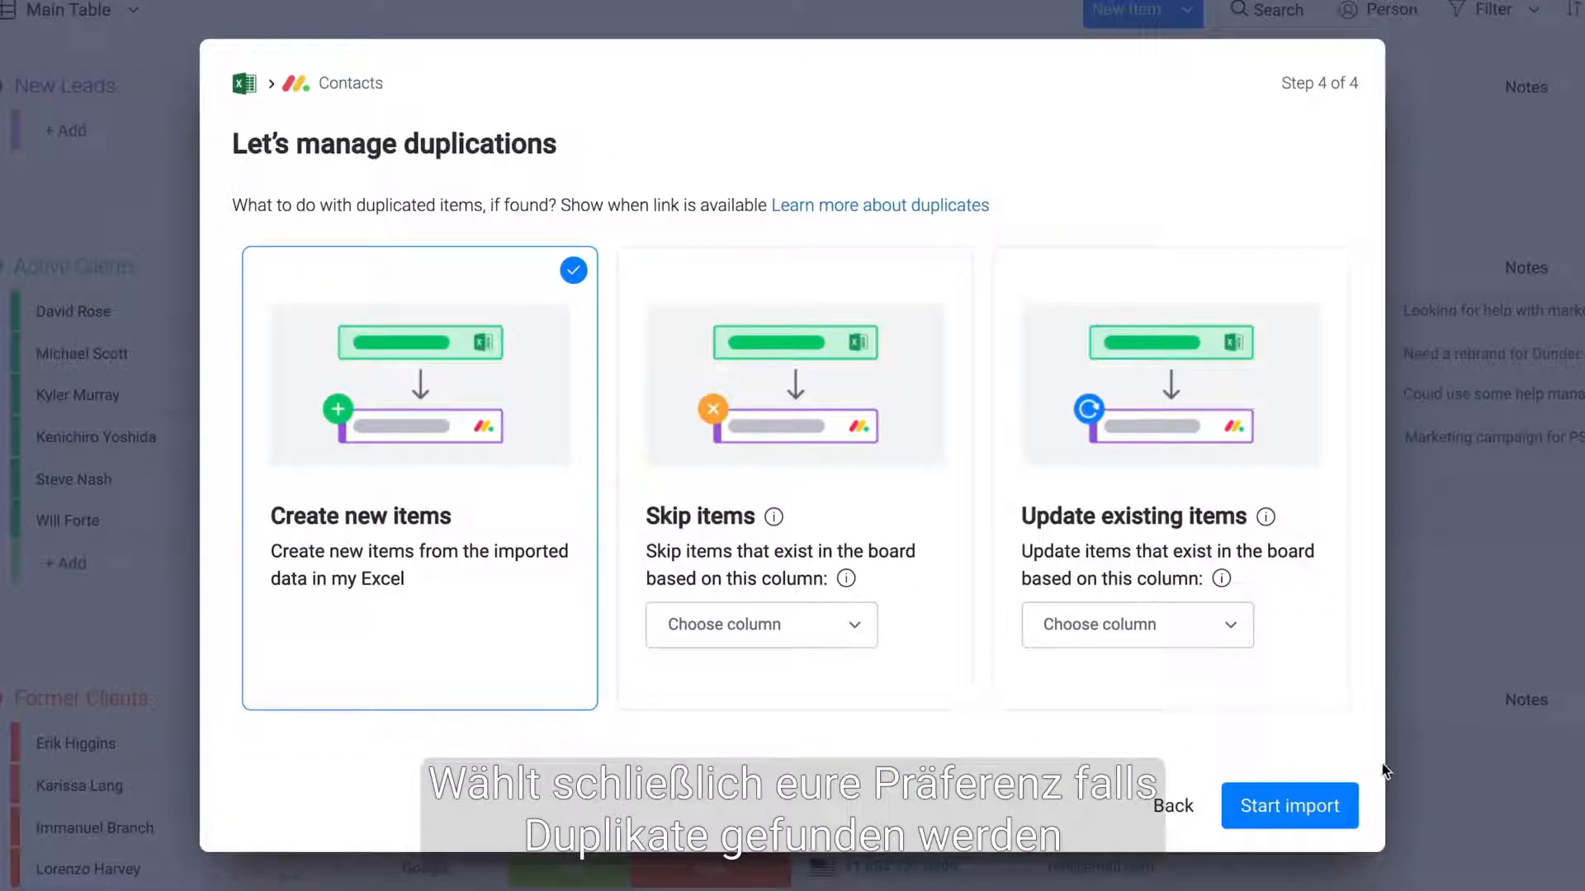
Run the import with duplicates handled by the Create new items option.
left_click(1309, 823)
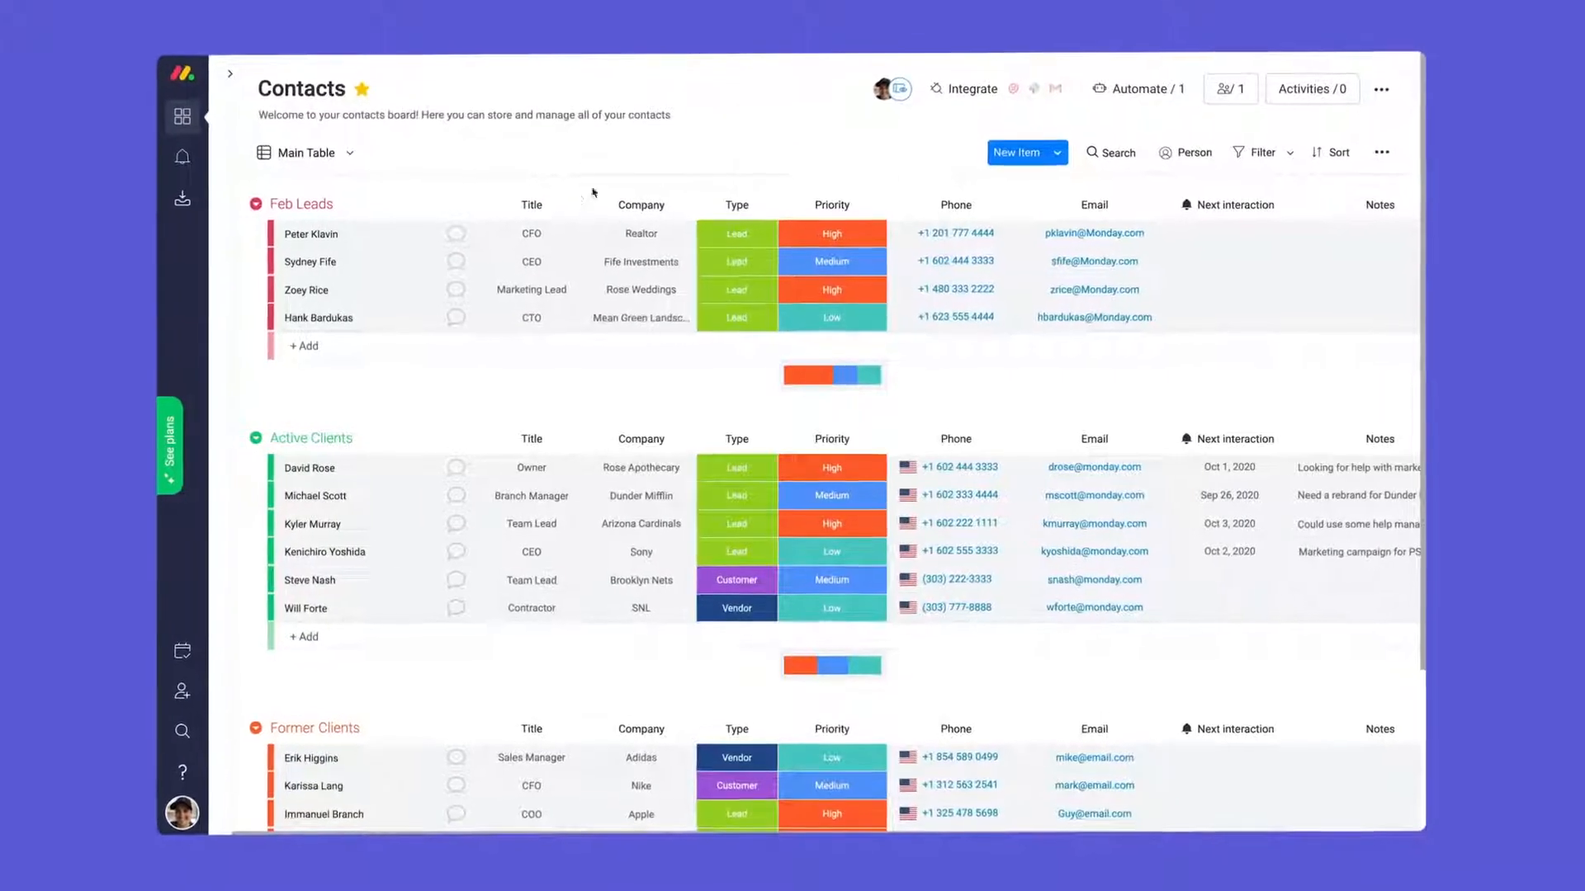
left_click_drag(368, 227, 348, 447)
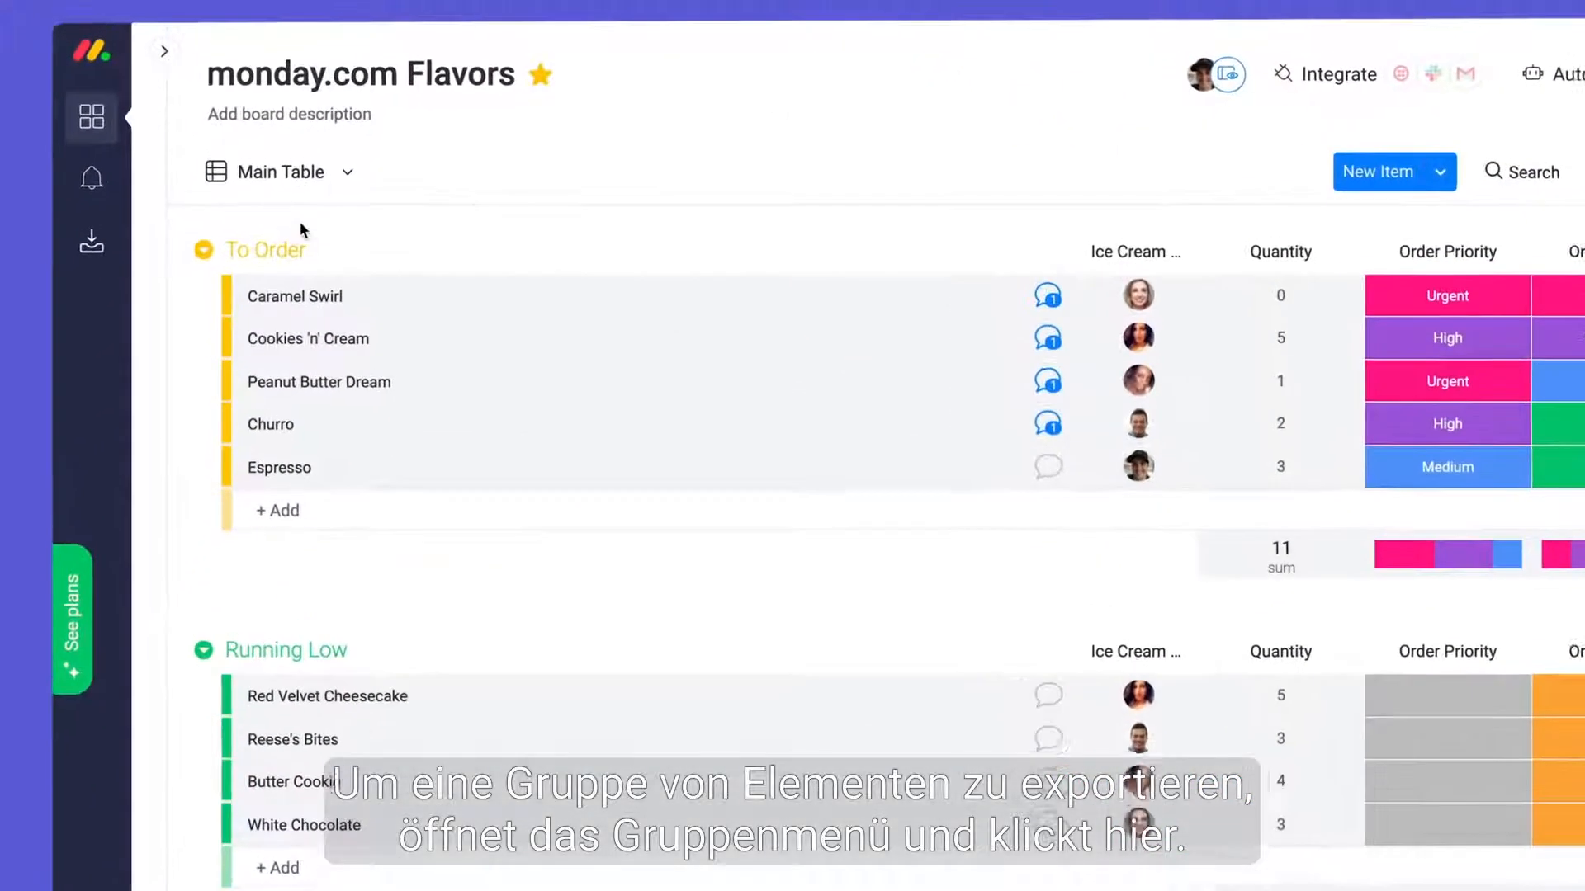
Open the To Order group's actions on the monday.com Flavors board.
left_click(198, 273)
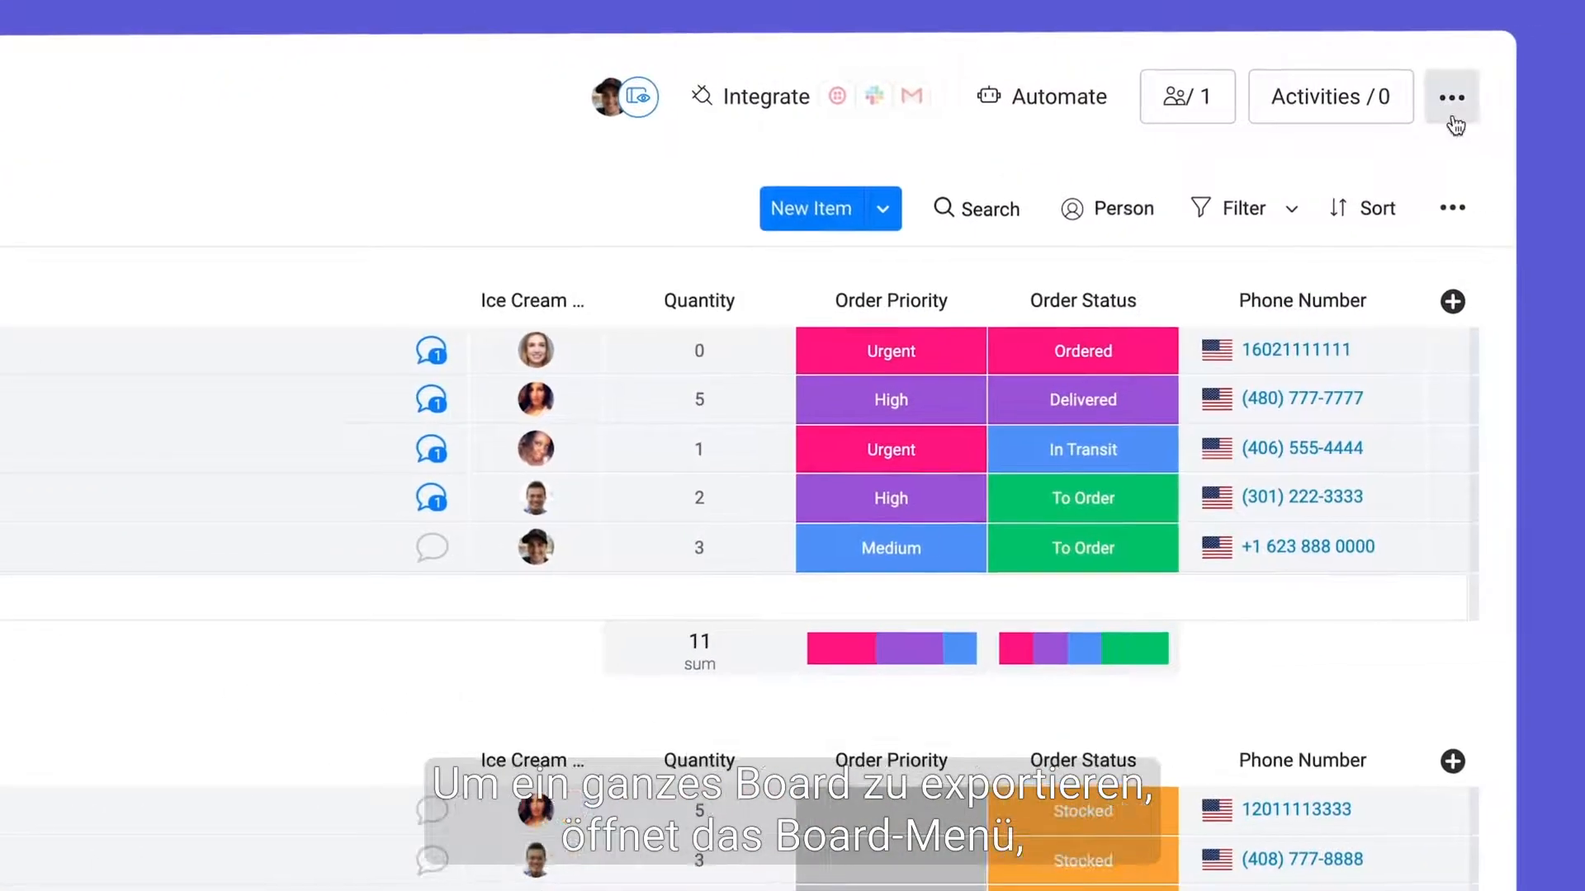
Export the whole monday.com Flavors board to Excel with updates included, and view the exported updates sheet.
left_click(1453, 103)
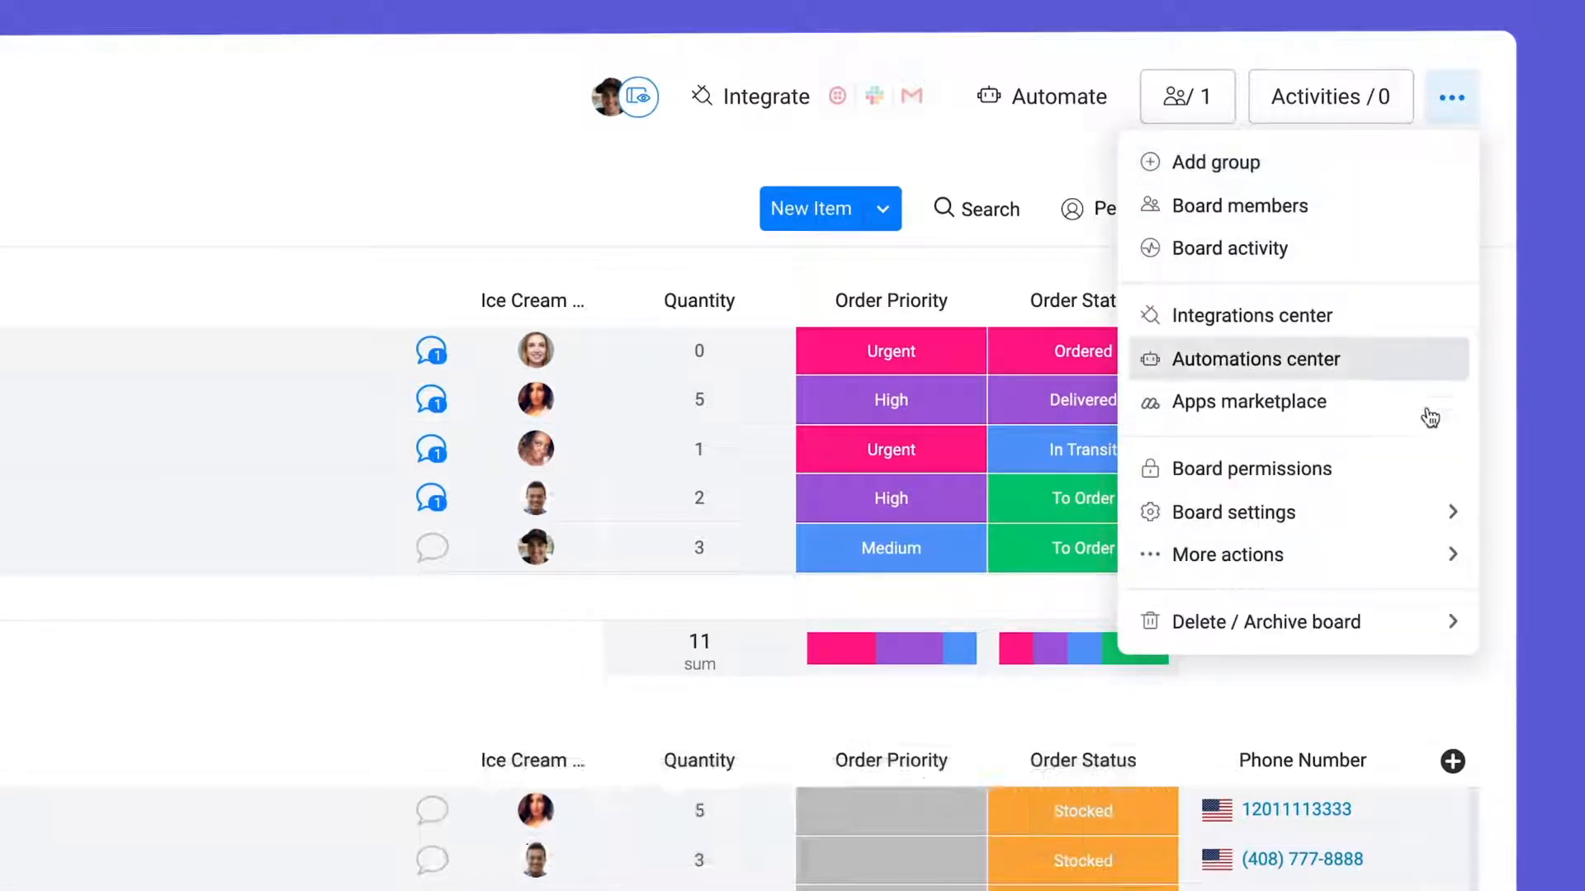
mouse_move(1341, 562)
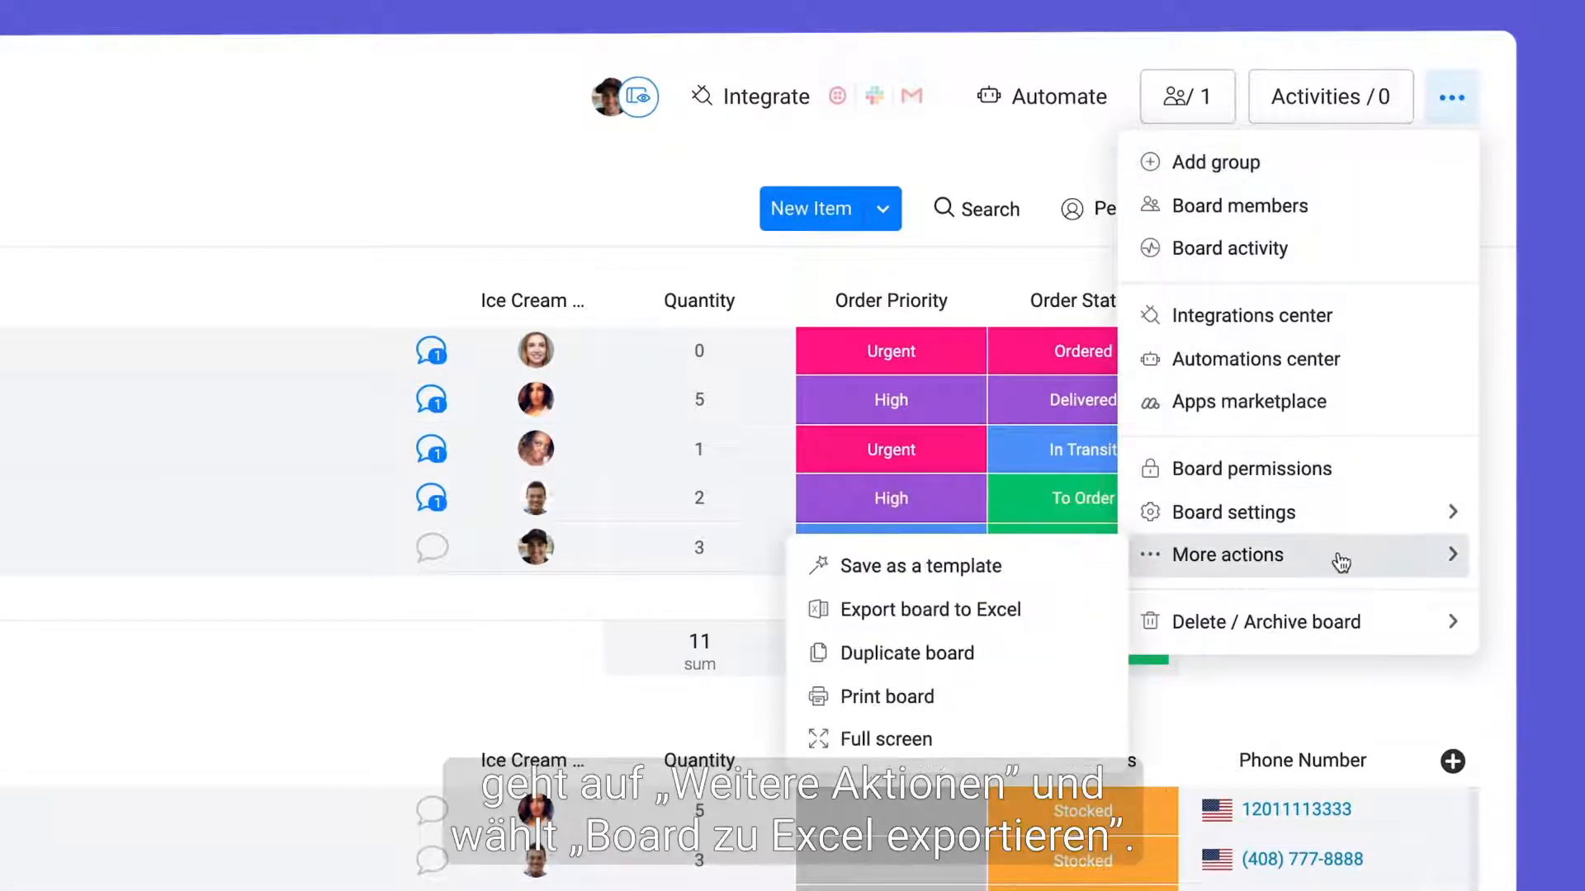
left_click(1059, 619)
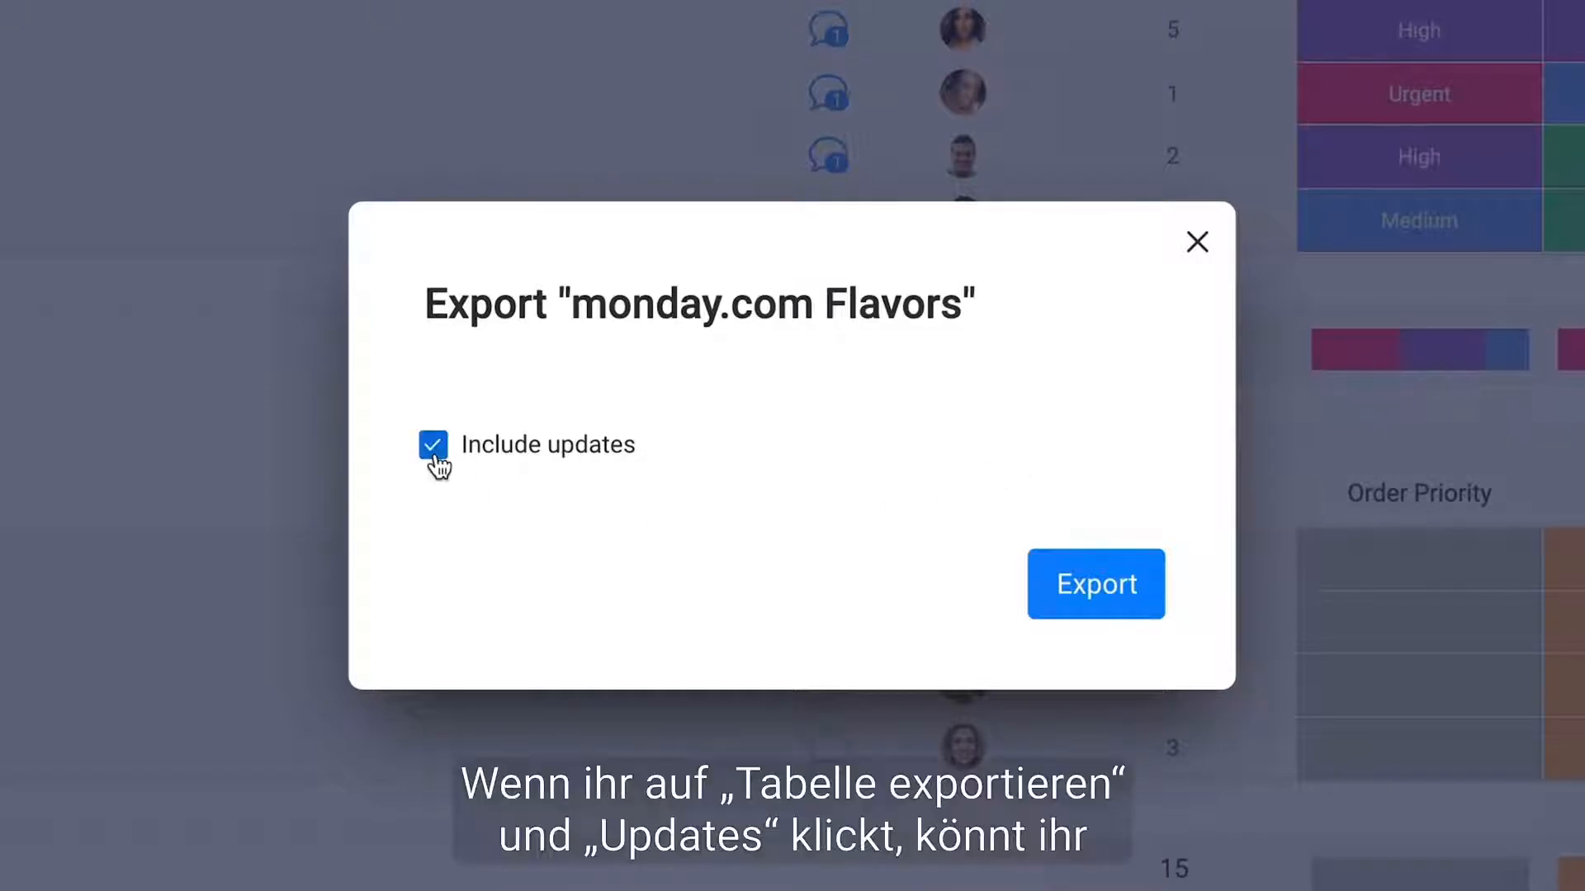
left_click(1112, 625)
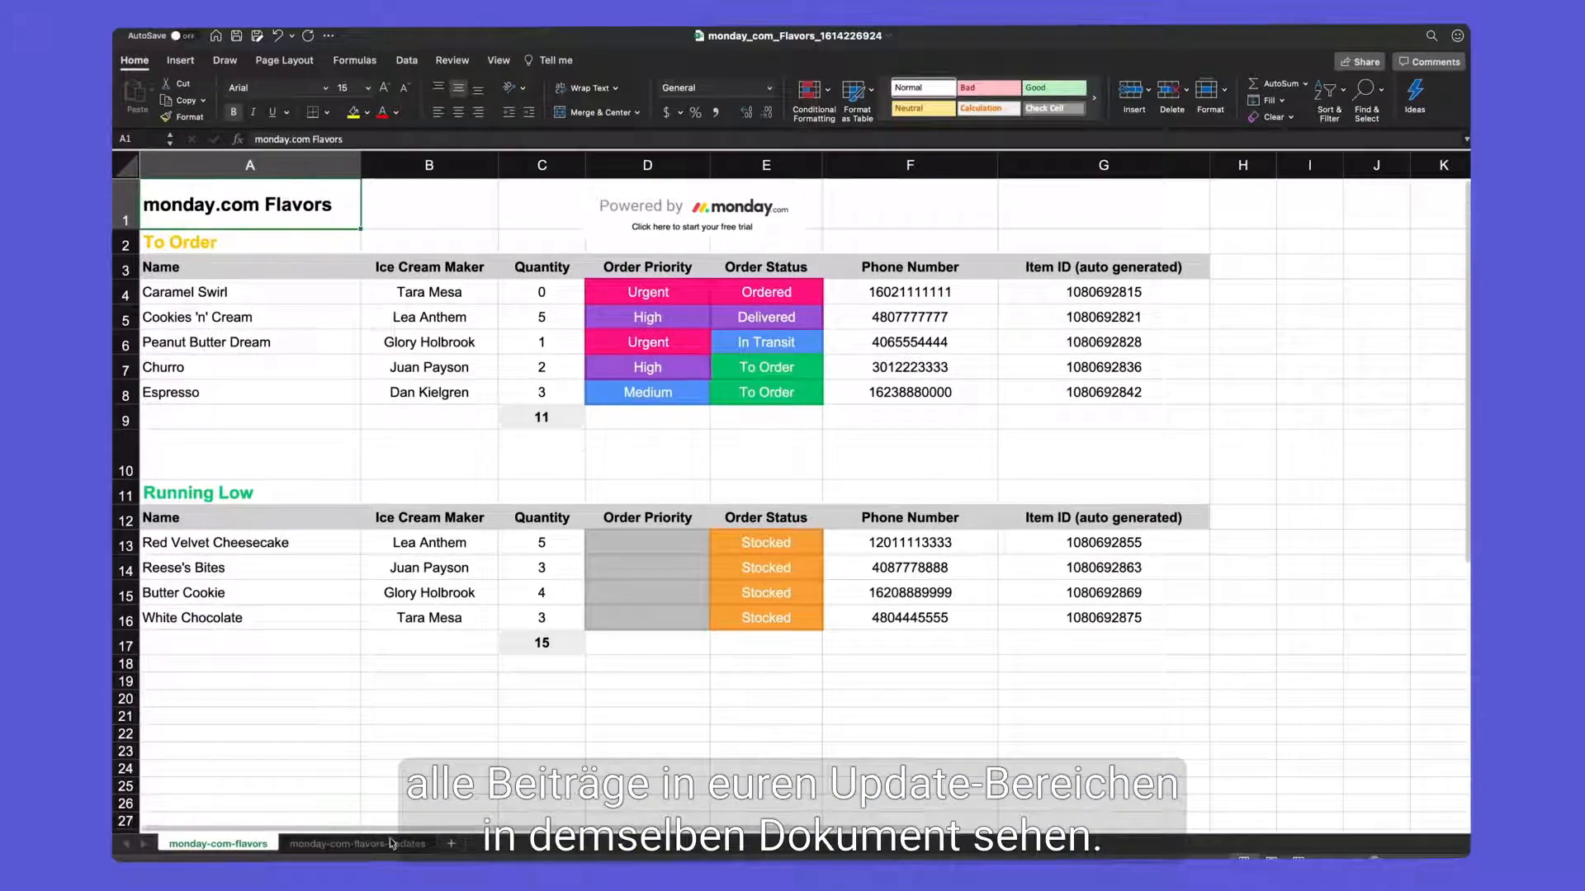
left_click(391, 844)
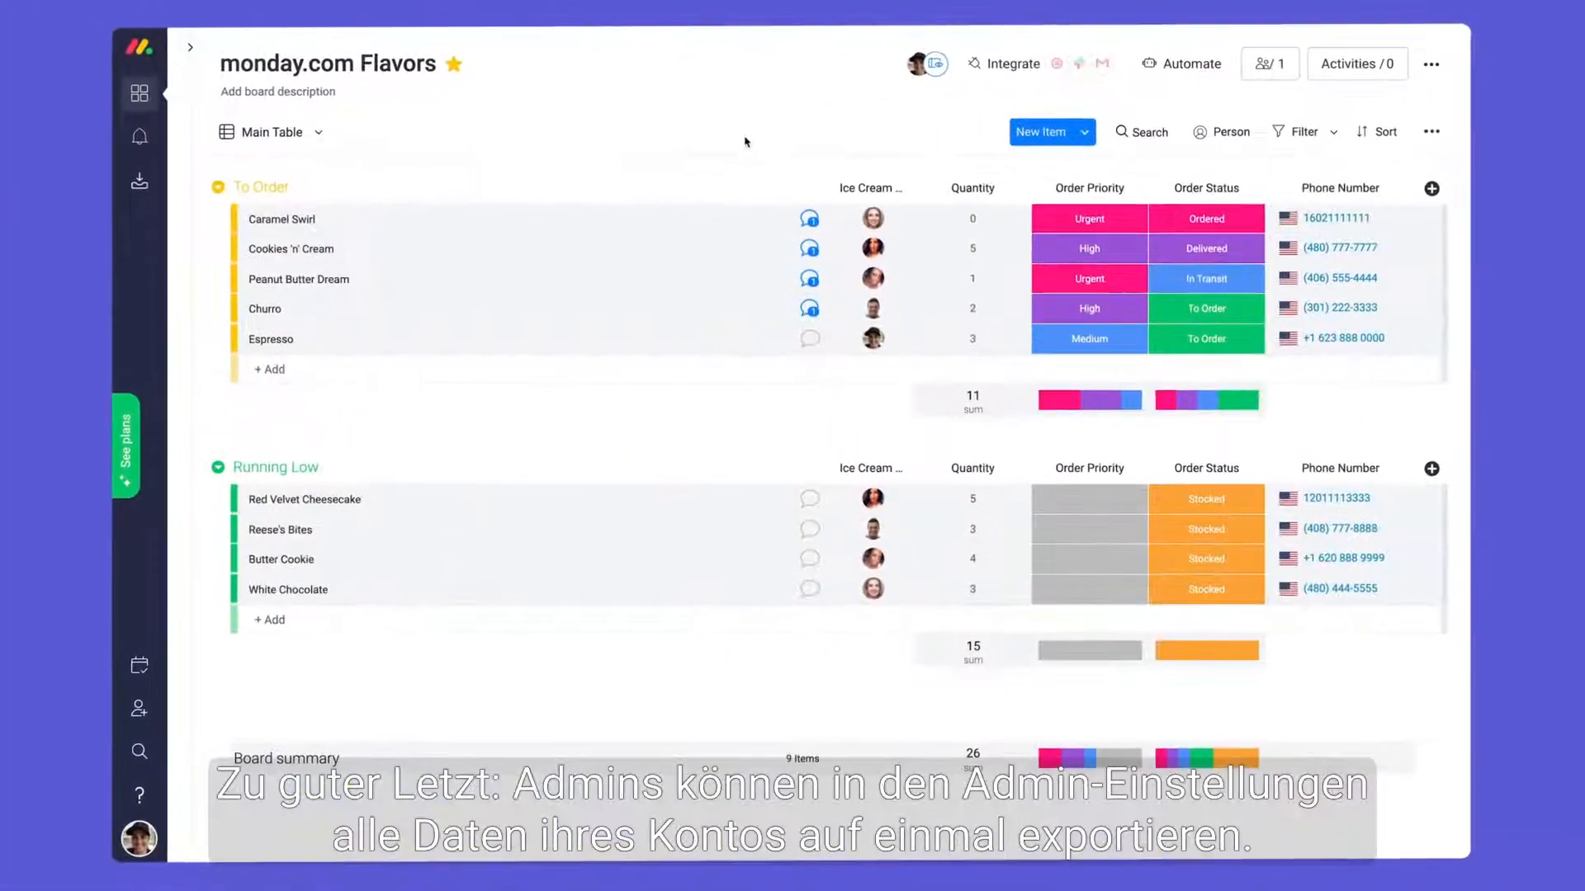
Open the Account section of the general admin settings.
left_click(142, 842)
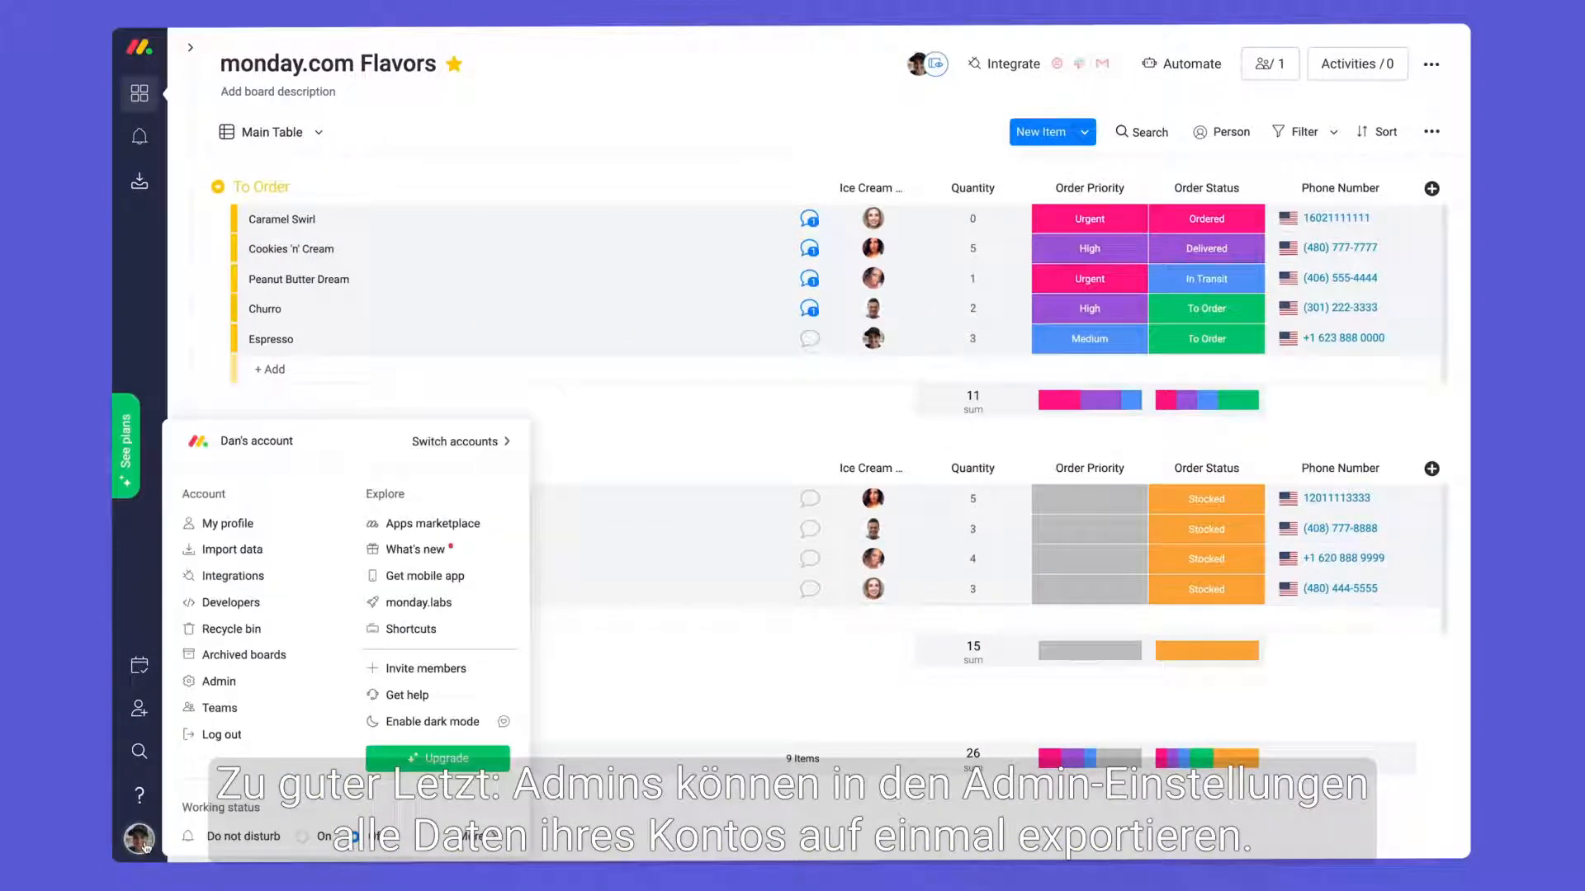
left_click(268, 689)
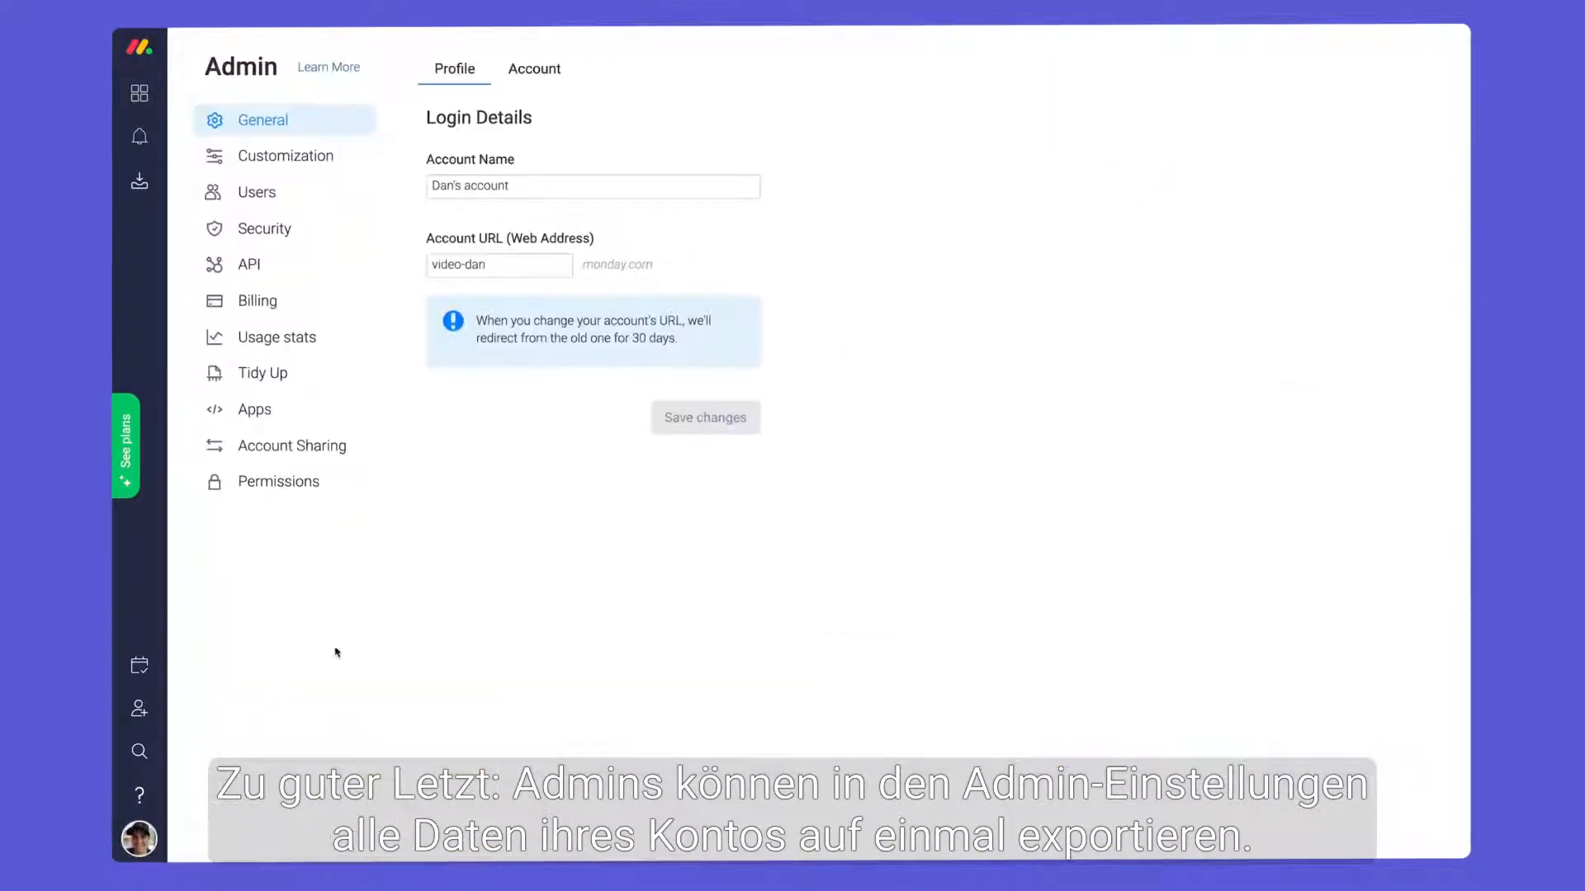
left_click(553, 71)
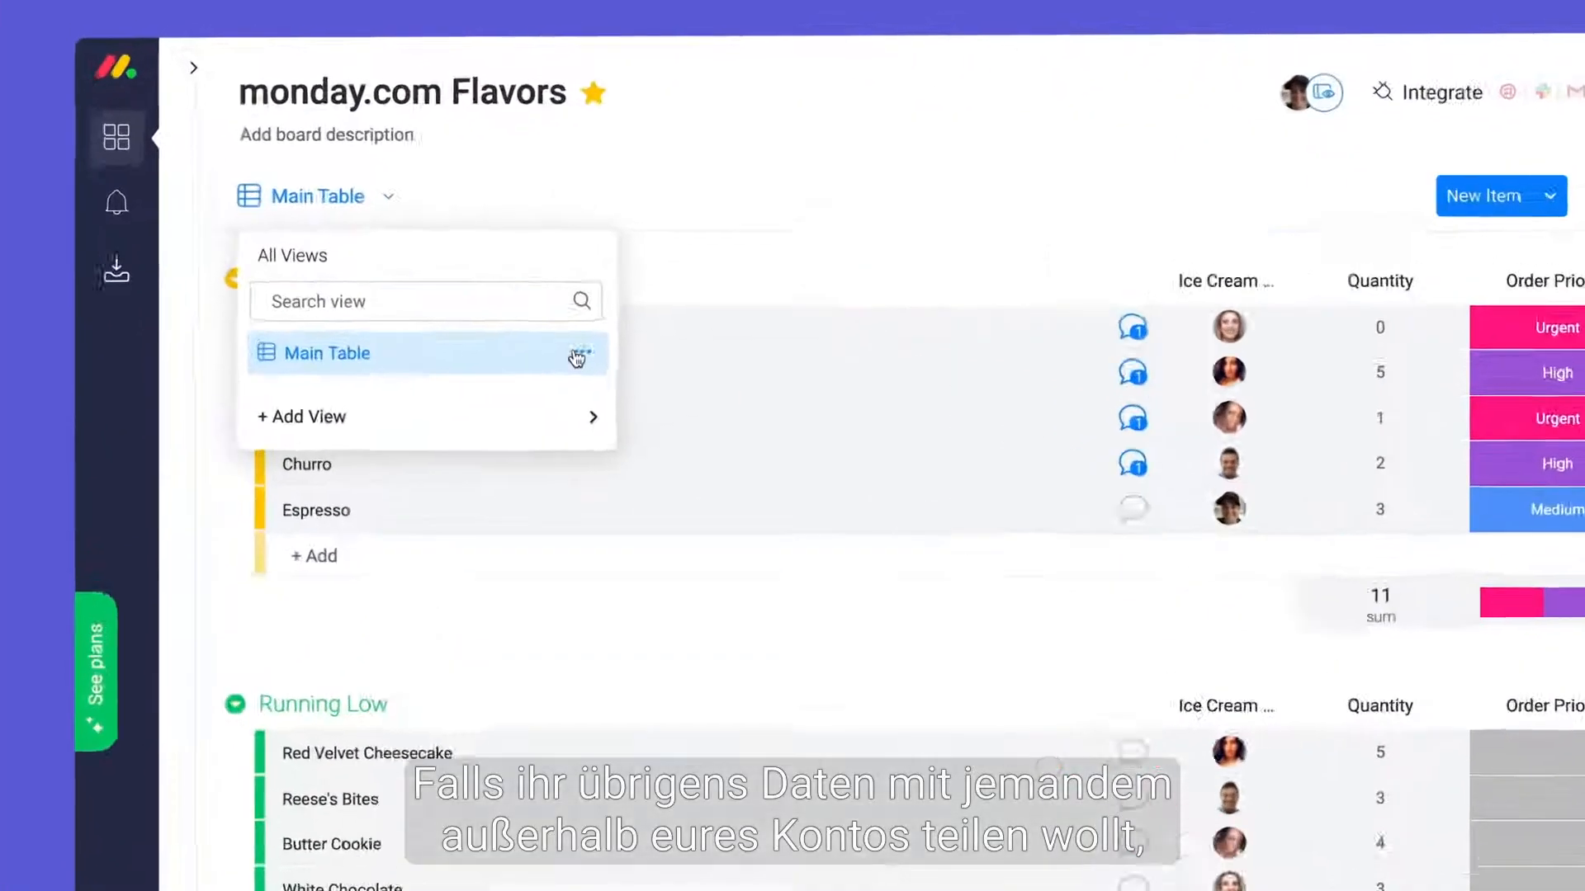
Share the Main Table view of the monday.com Flavors board publicly and preview its shareable link.
left_click(445, 237)
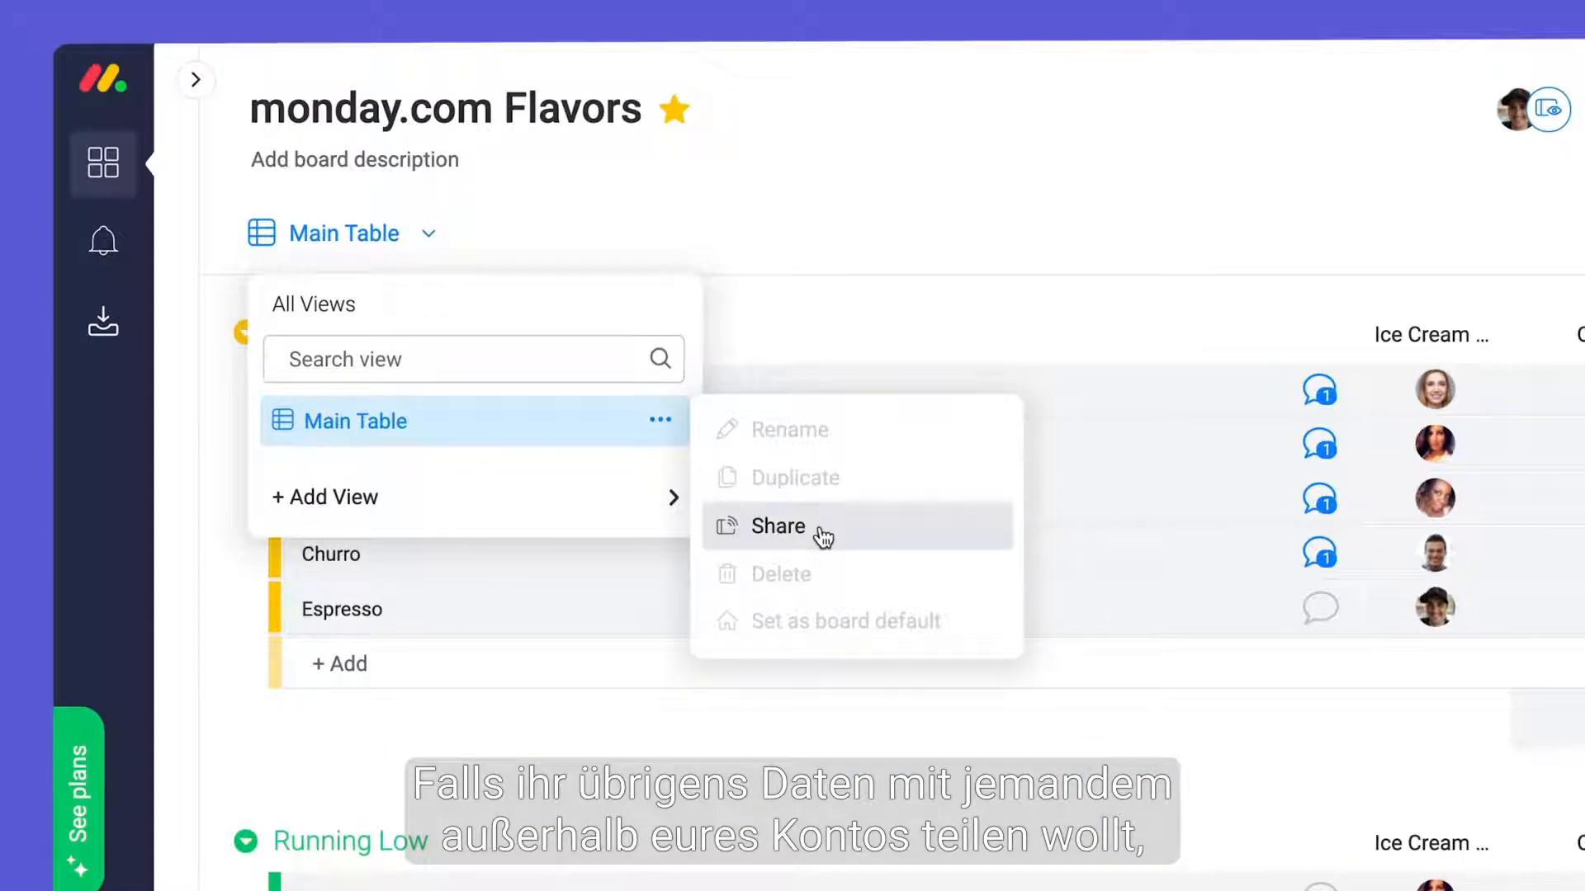
left_click(823, 535)
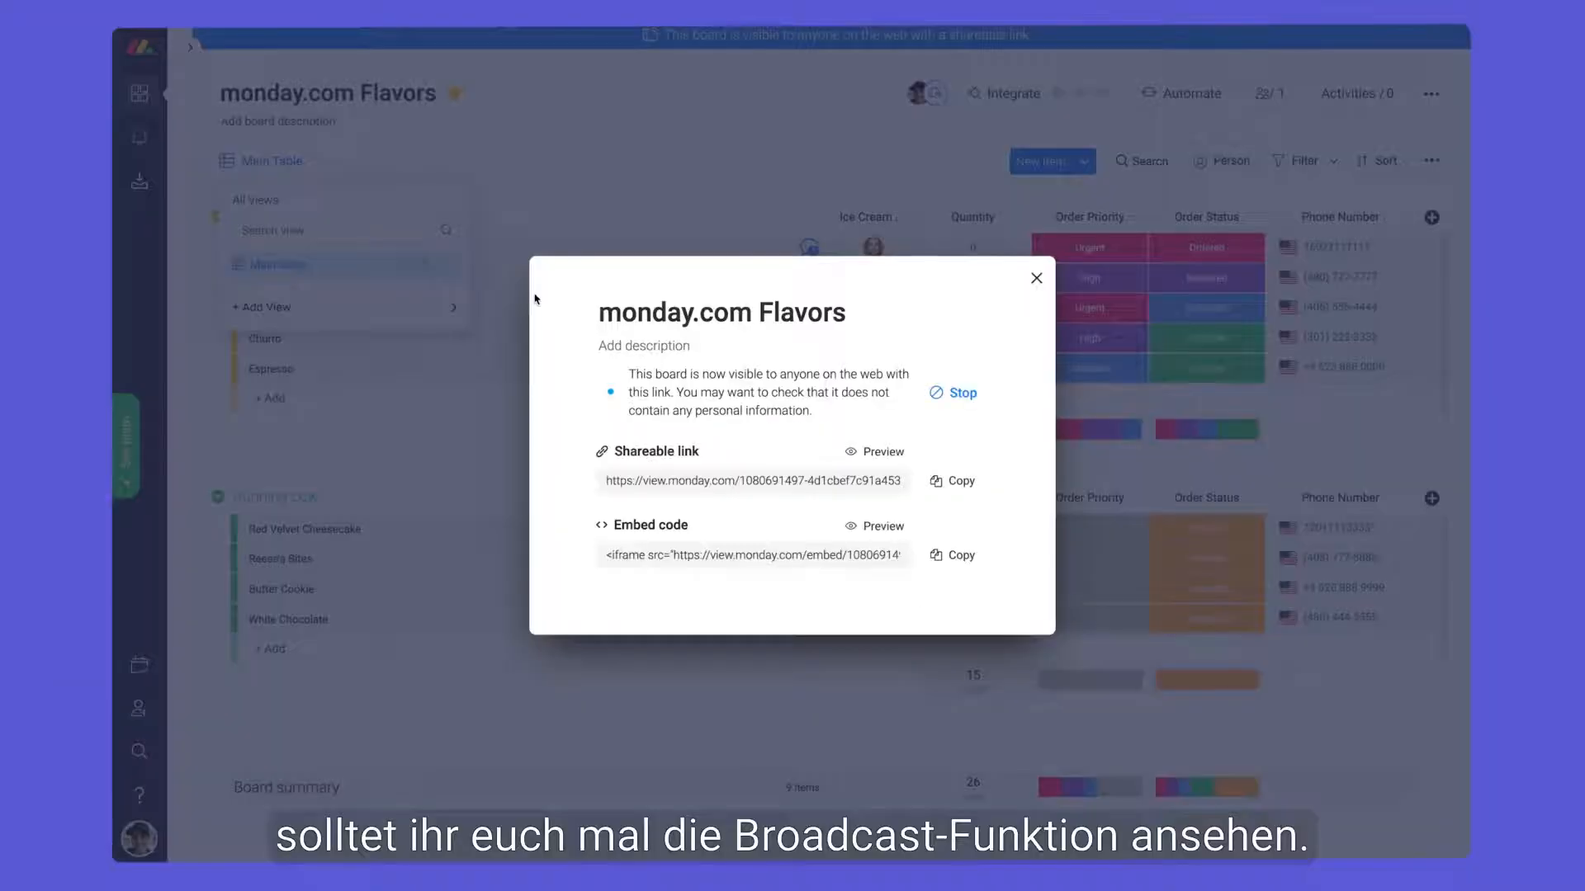
left_click(880, 451)
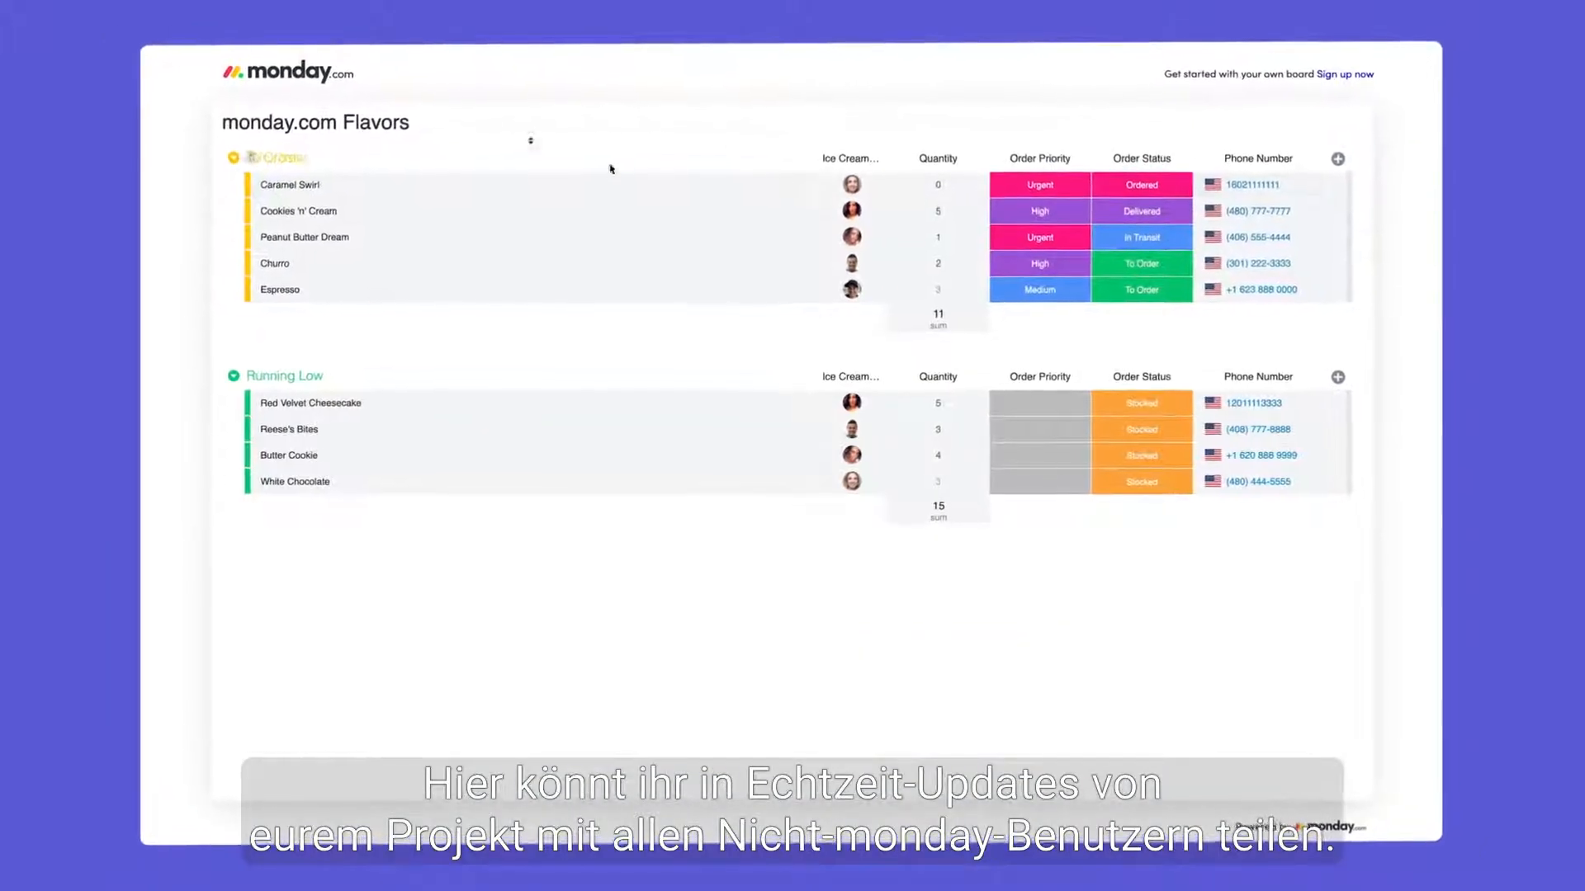